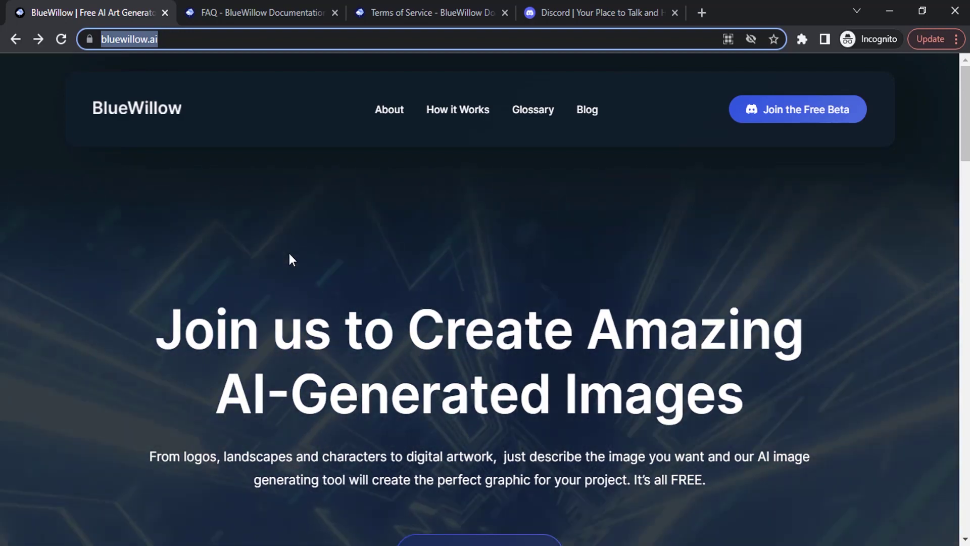
# Open the BlueWillow website's Join the Free Beta link to reach the Discord invite.
pyautogui.click(606, 11)
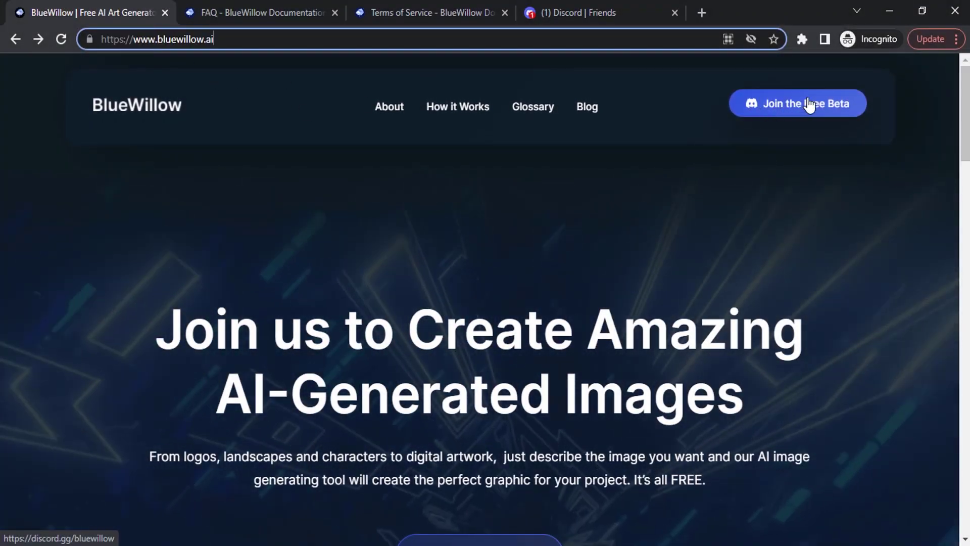
pyautogui.scroll(-1, 781, 142)
pyautogui.scroll(-3, 776, 140)
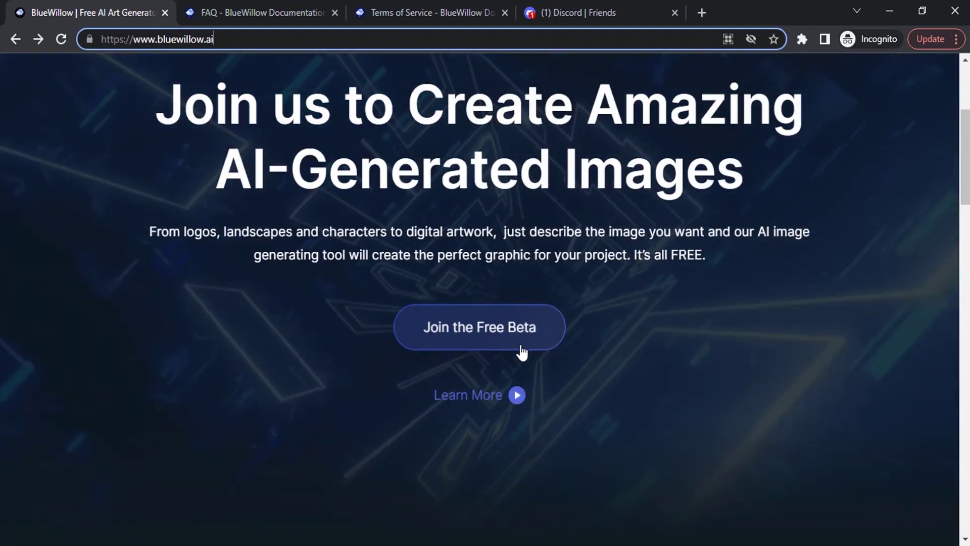
pyautogui.click(500, 340)
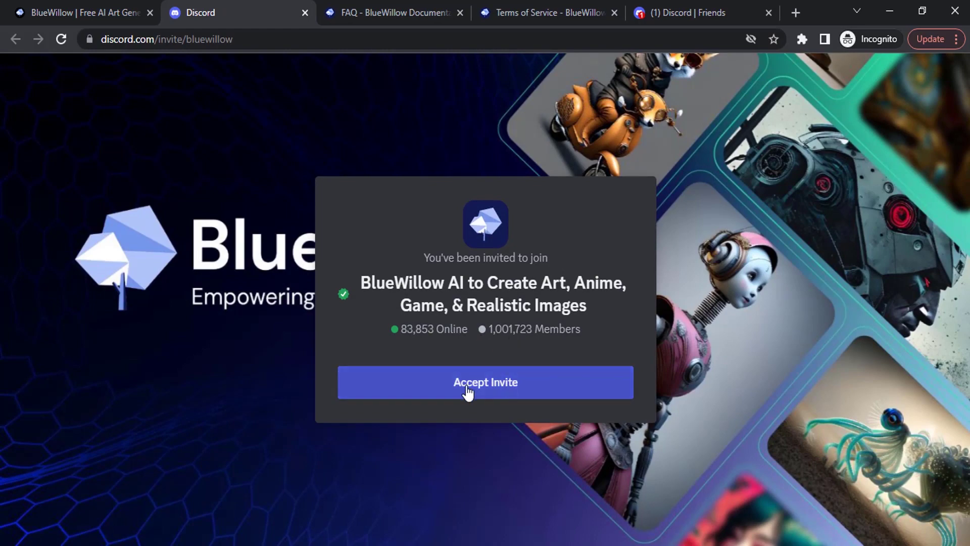
# Accept the BlueWillow AI invite and read through the getting-started channel and rookie channels.
pyautogui.click(510, 393)
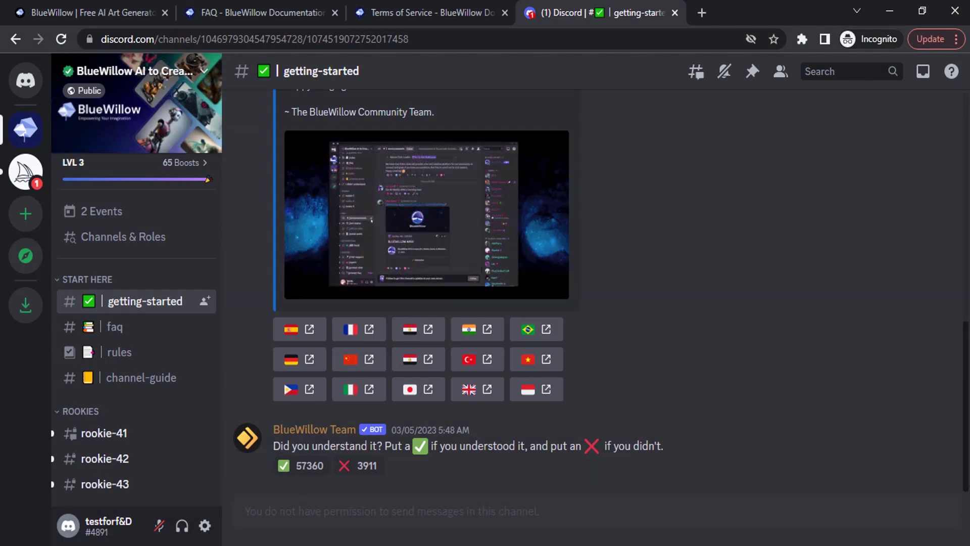
pyautogui.scroll(5, 247, 389)
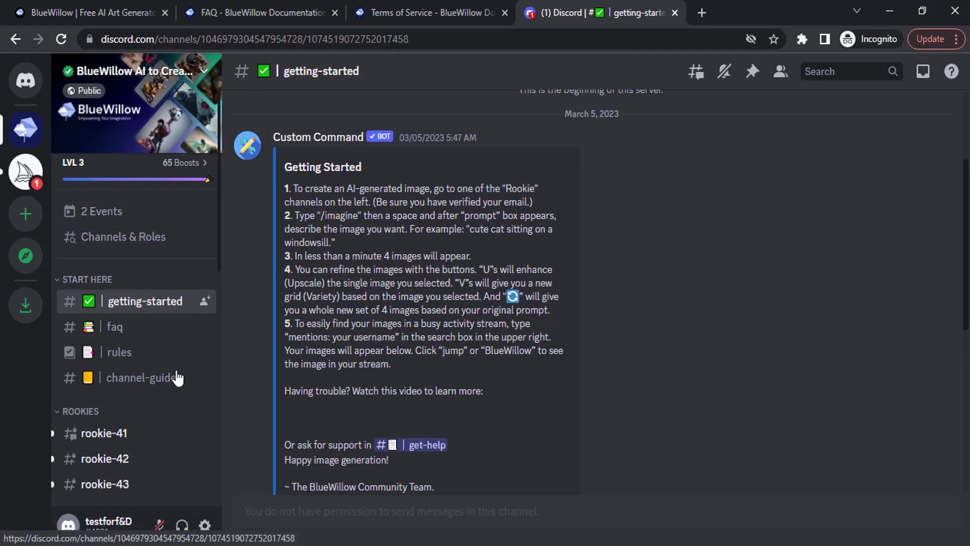
pyautogui.scroll(-2, 119, 426)
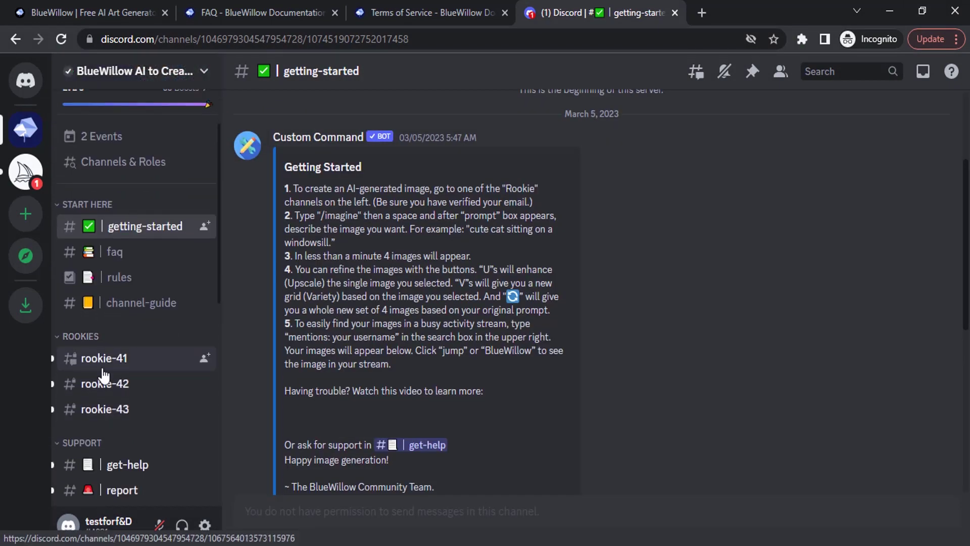
pyautogui.moveTo(111, 359)
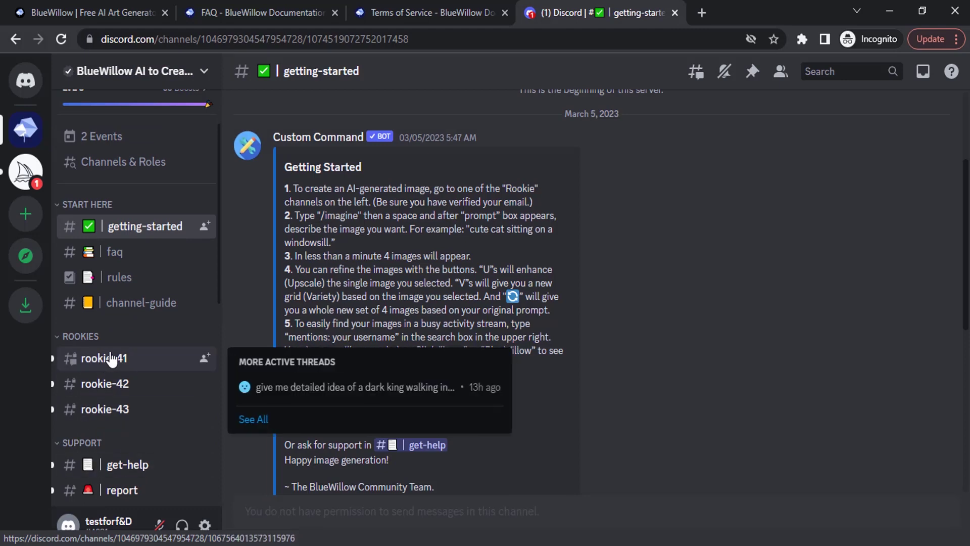
pyautogui.scroll(2, 113, 364)
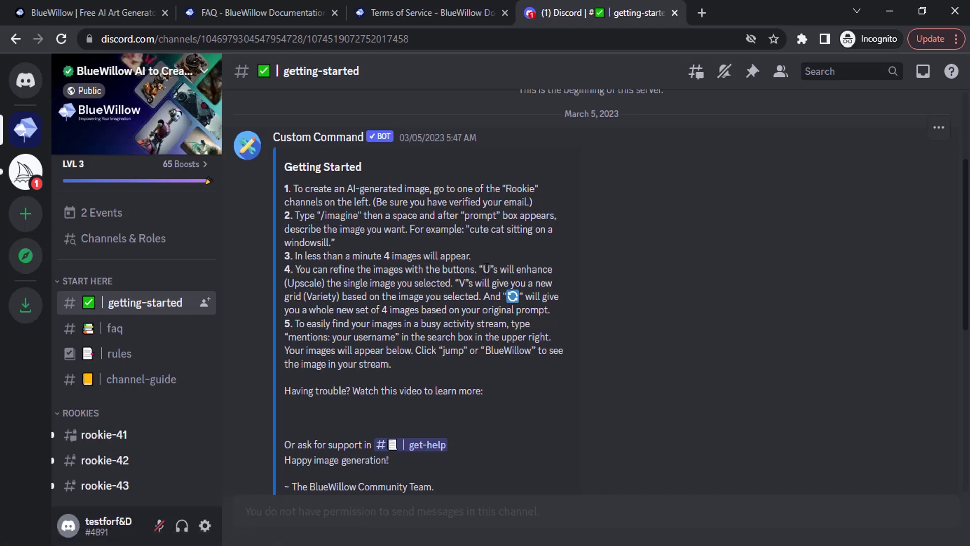
pyautogui.moveTo(465, 282)
pyautogui.mouseDown()
pyautogui.moveTo(483, 269)
pyautogui.moveTo(459, 283)
pyautogui.mouseUp()
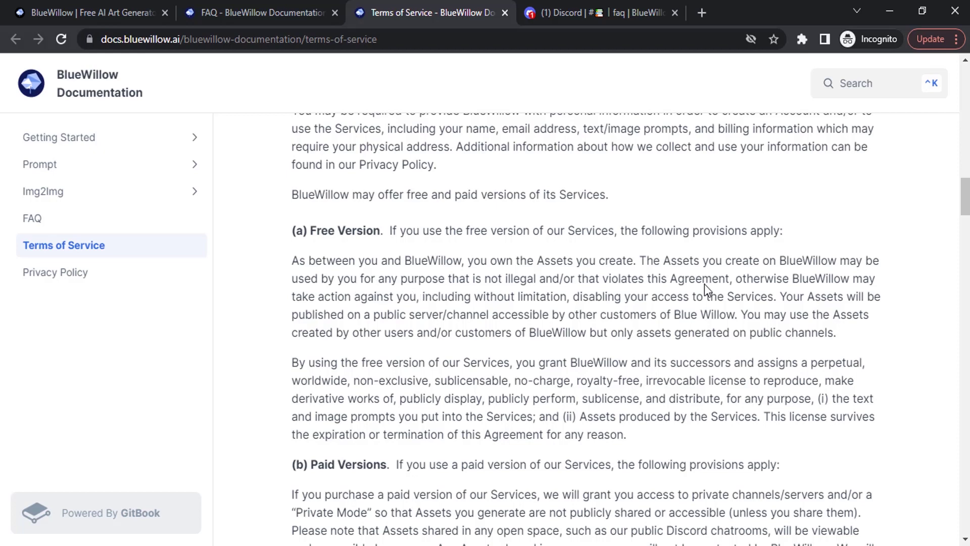
pyautogui.moveTo(640, 259); pyautogui.dragTo(540, 296)
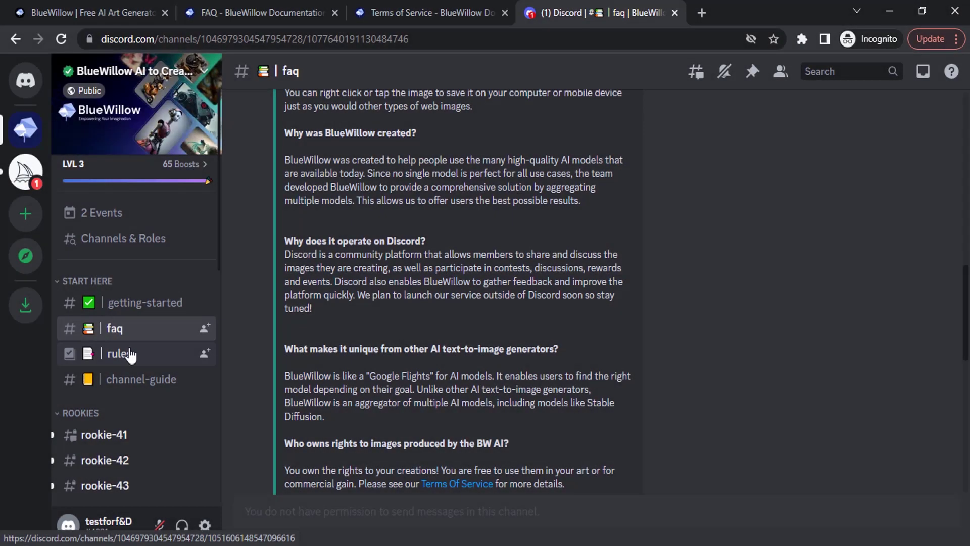
pyautogui.click(131, 355)
pyautogui.scroll(5, 404, 217)
pyautogui.scroll(3, 405, 218)
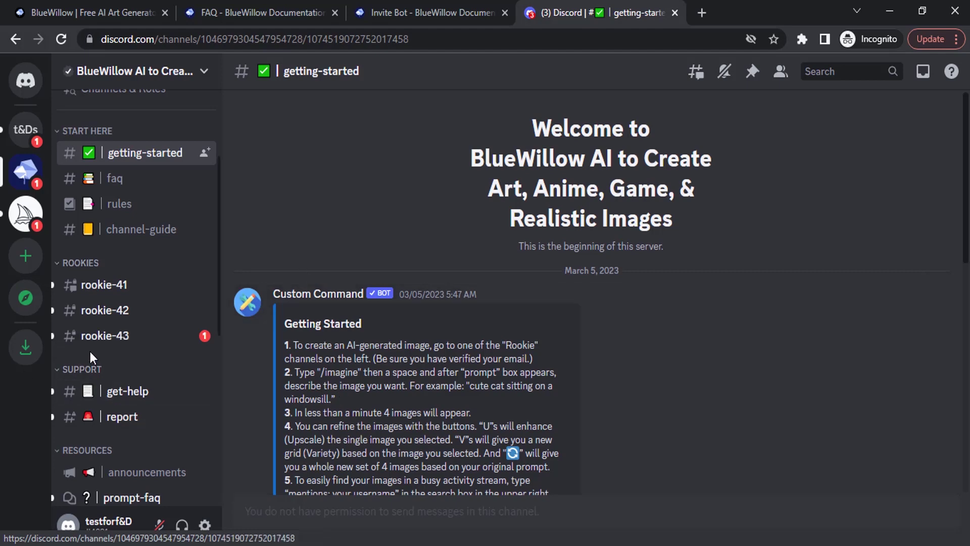
# In rookie-43, send /imagine with the prompt 'a cute dog dressed as a sup'.
pyautogui.moveTo(126, 300)
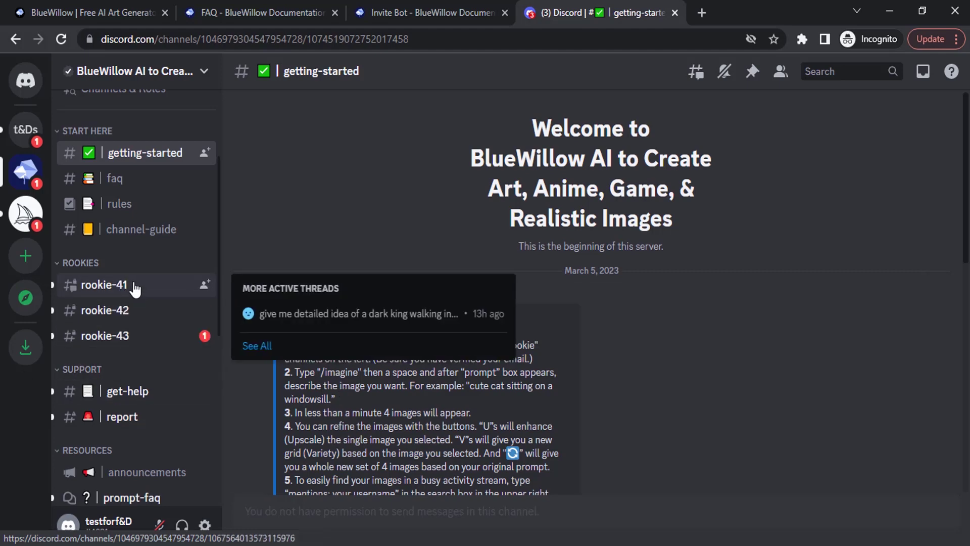
pyautogui.click(123, 338)
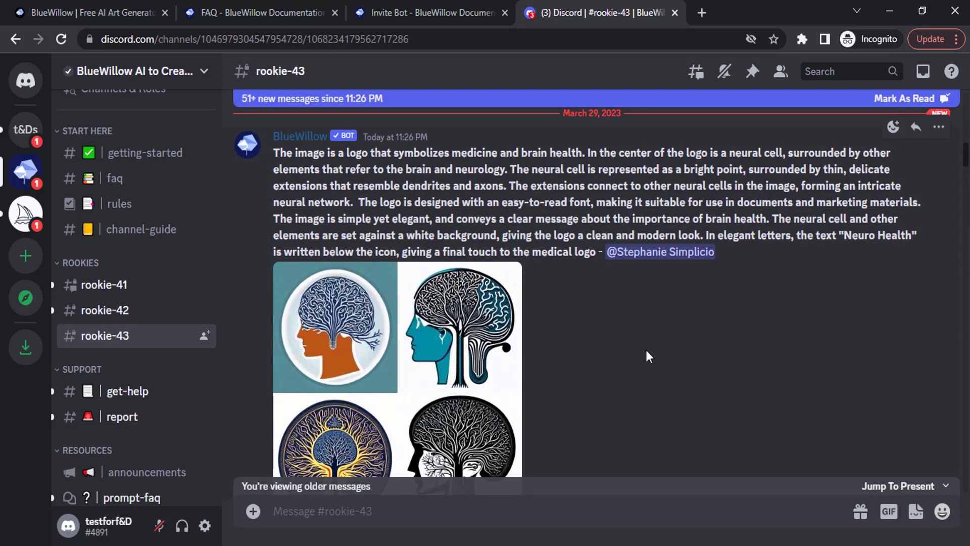
pyautogui.click(426, 517)
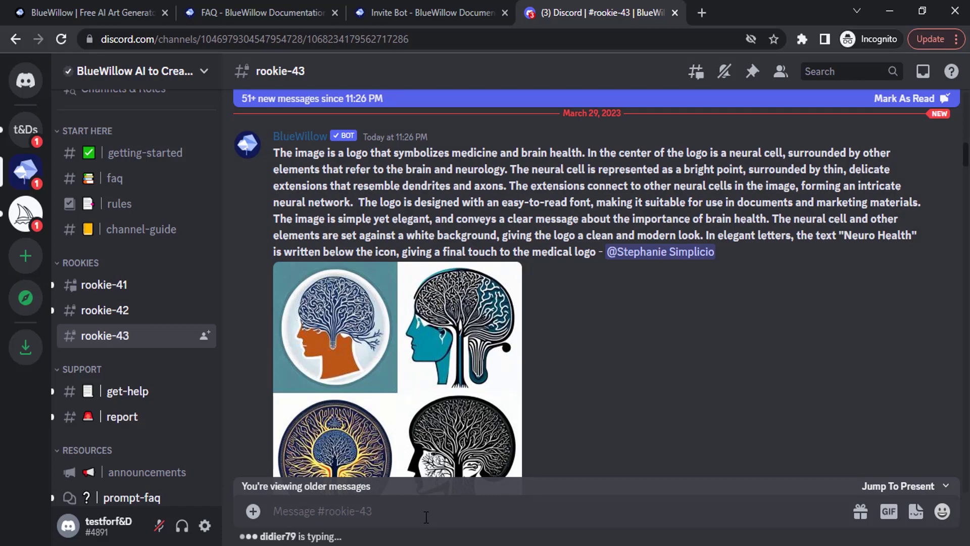
pyautogui.write('/i')
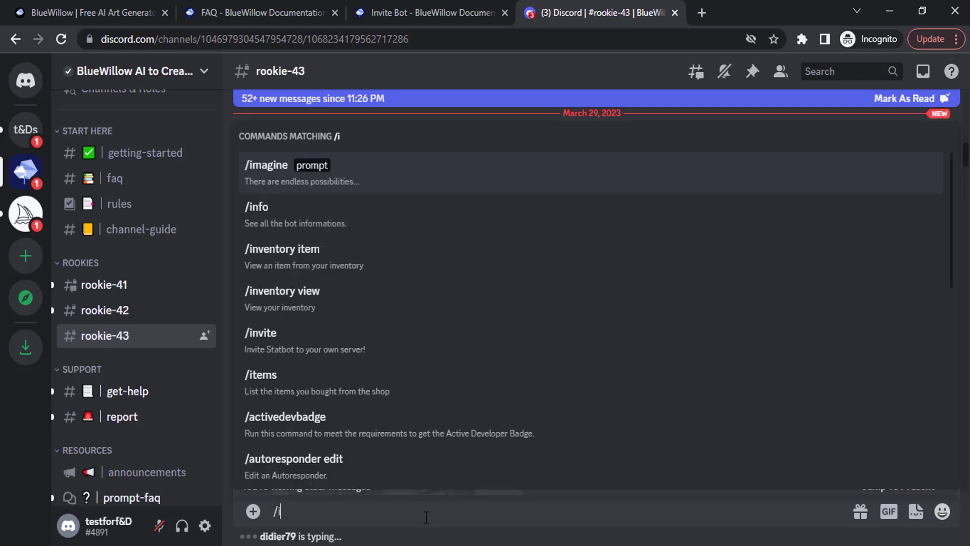
pyautogui.write('magine')
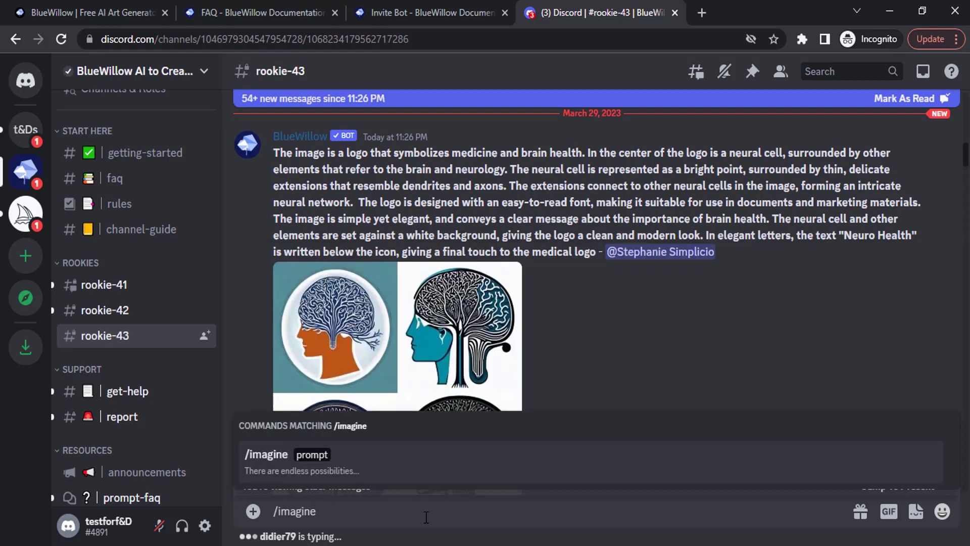
pyautogui.press('Return')
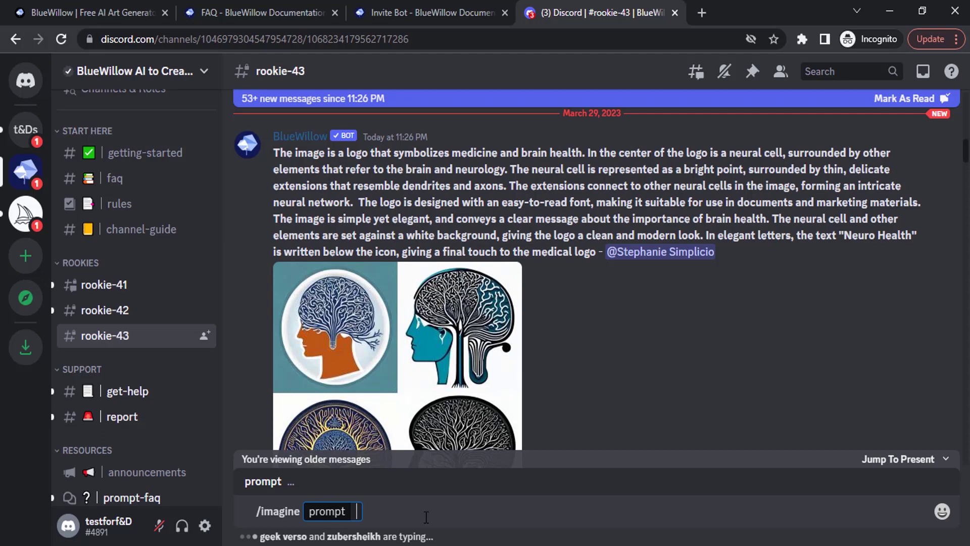
pyautogui.write('a cute d')
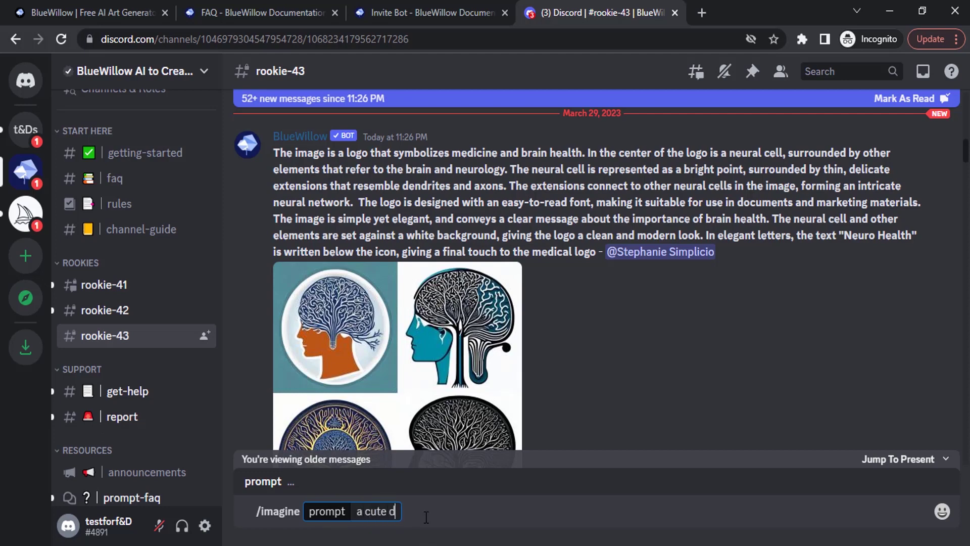
pyautogui.write('og dressed as a sup')
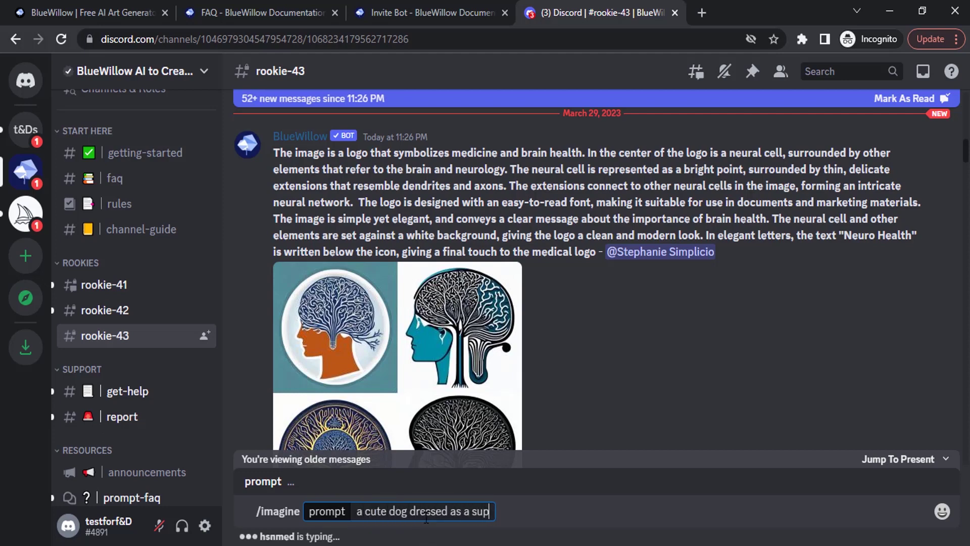
pyautogui.press('Return')
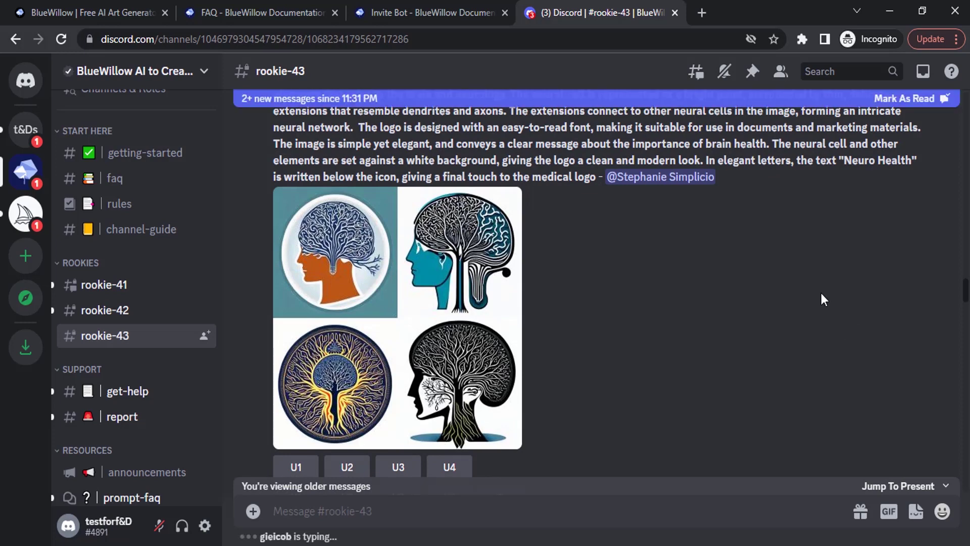
# Jump from the Inbox mentions to the bot's four superman-dog images in rookie-43.
pyautogui.click(923, 72)
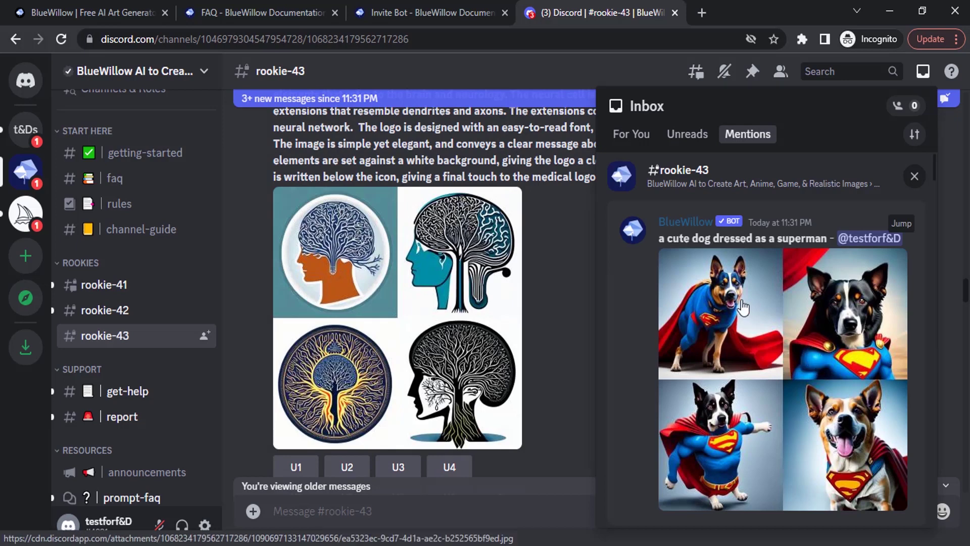
pyautogui.click(901, 223)
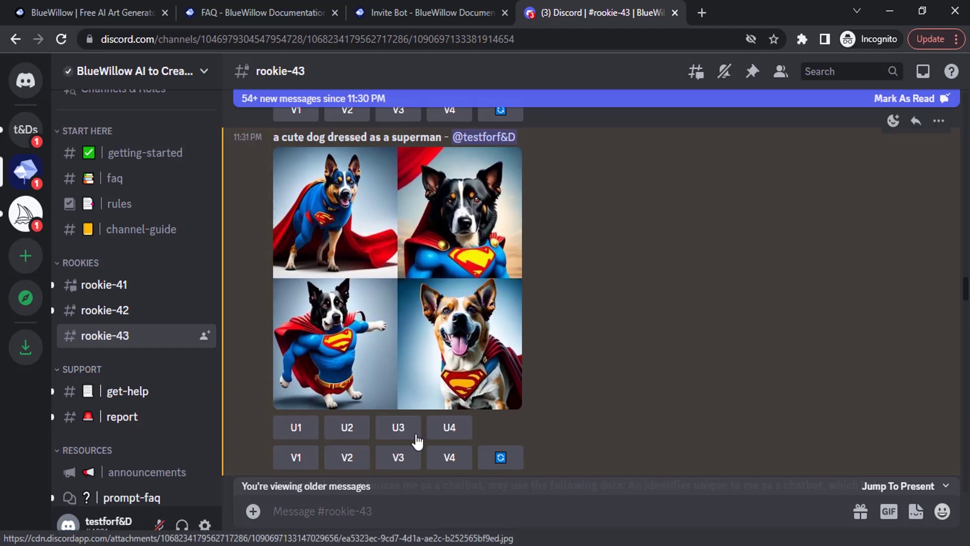
pyautogui.click(362, 510)
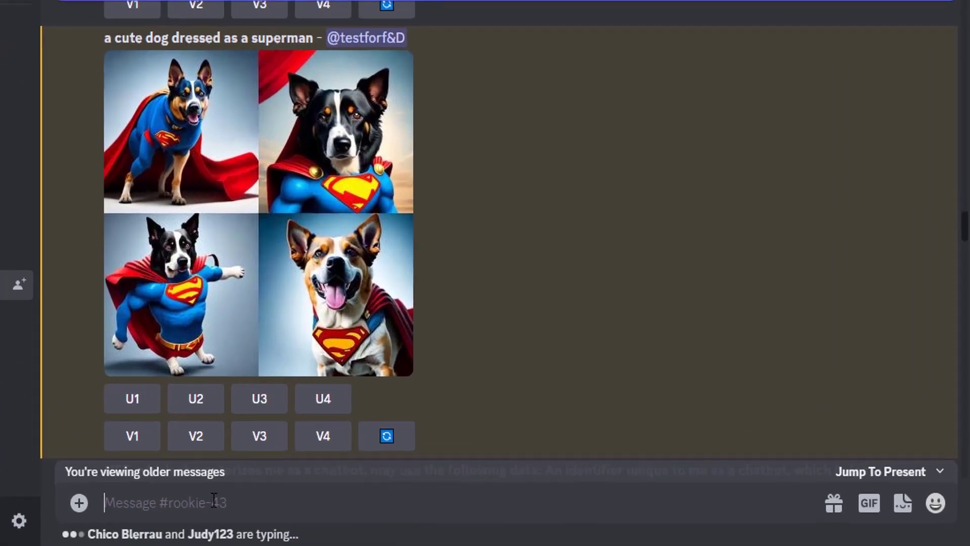
# Enter the /imagine prompt 'cute kid in the forest, cinematic lighting' in rookie-43.
pyautogui.write('/ima')
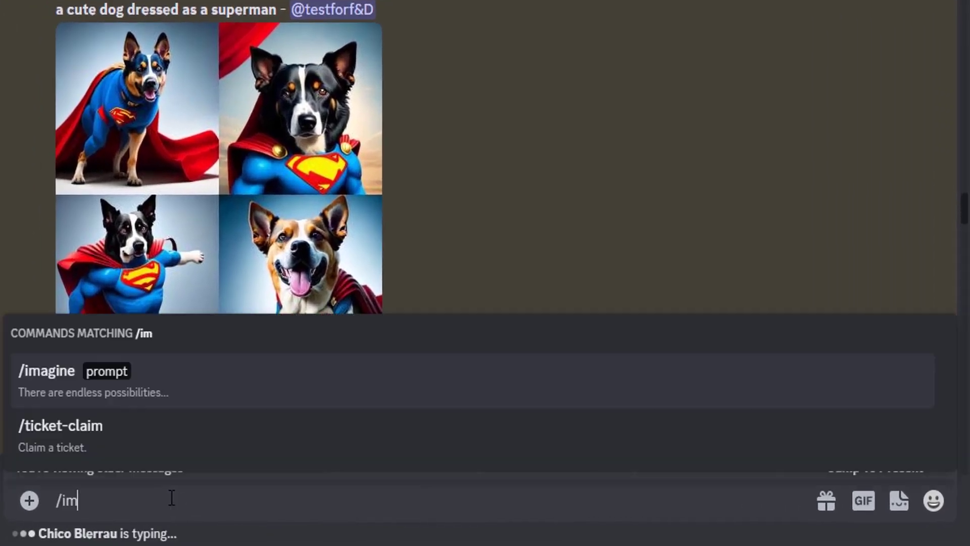
pyautogui.press('Tab')
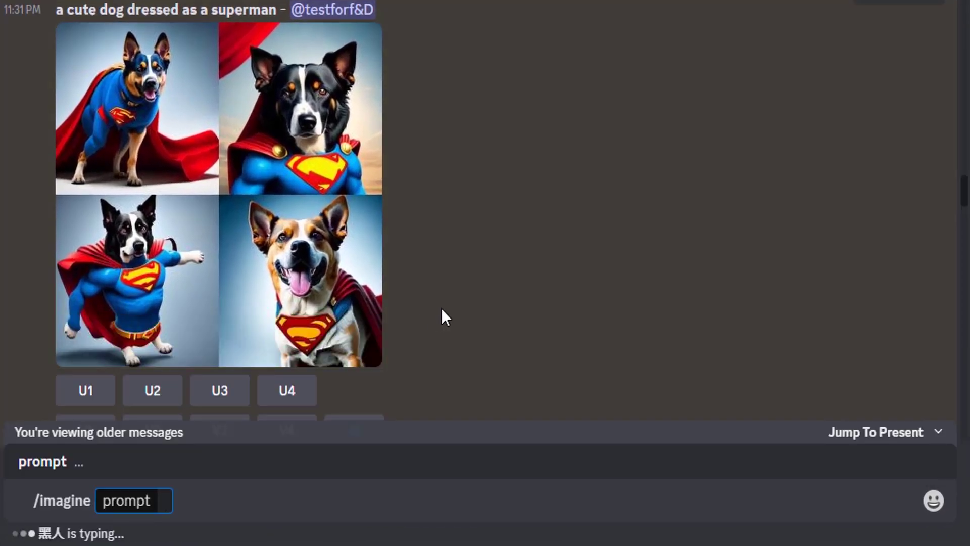
pyautogui.scroll(8, 445, 317)
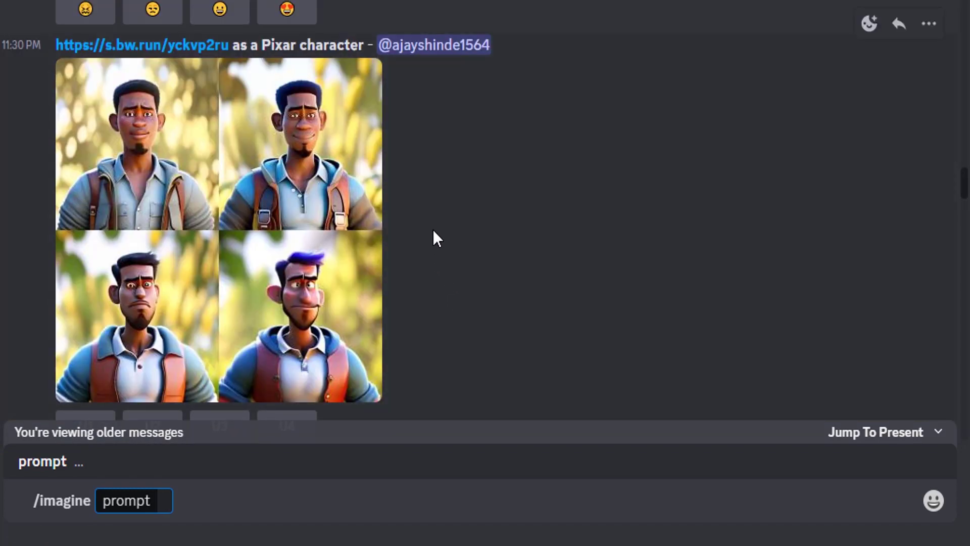
pyautogui.scroll(15, 433, 229)
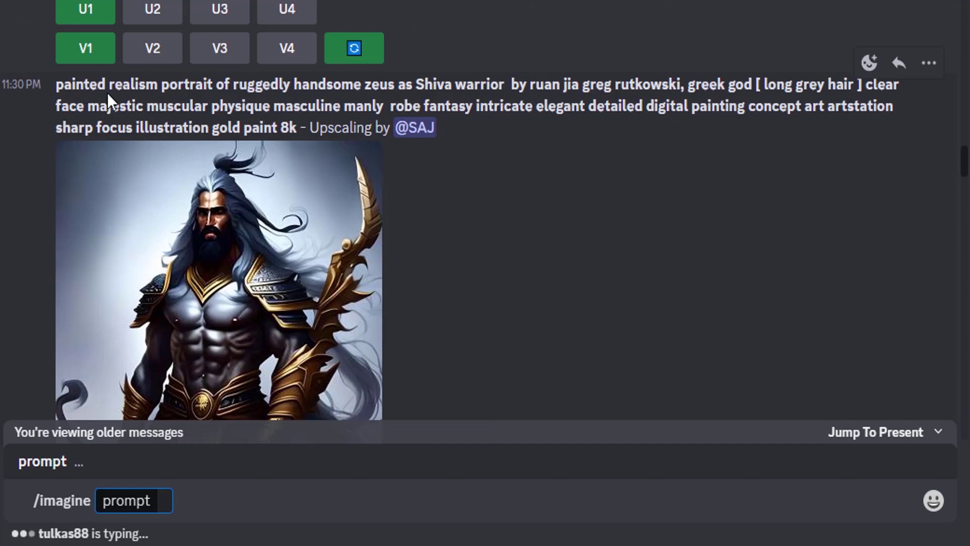
pyautogui.scroll(-4, 277, 158)
pyautogui.scroll(10, 305, 176)
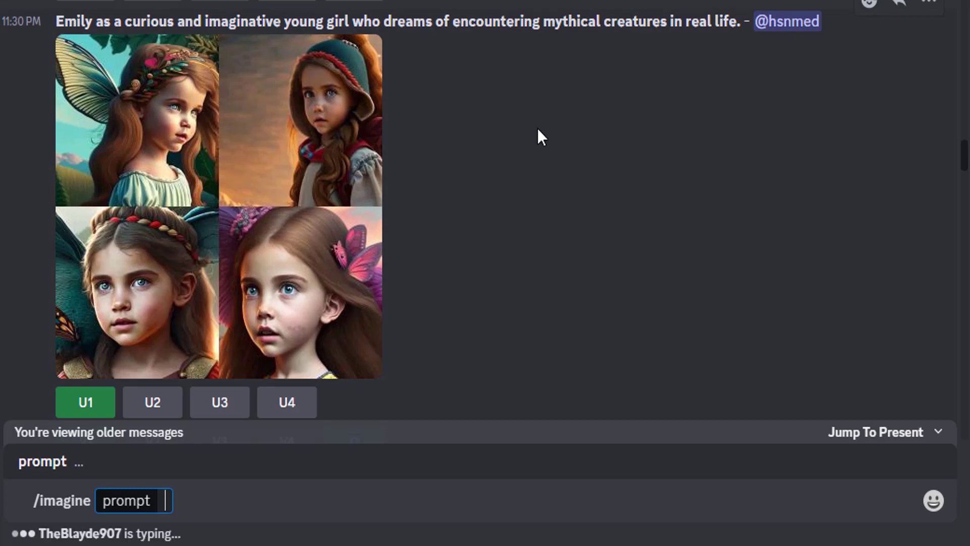
pyautogui.scroll(-4, 551, 234)
pyautogui.scroll(-10, 553, 238)
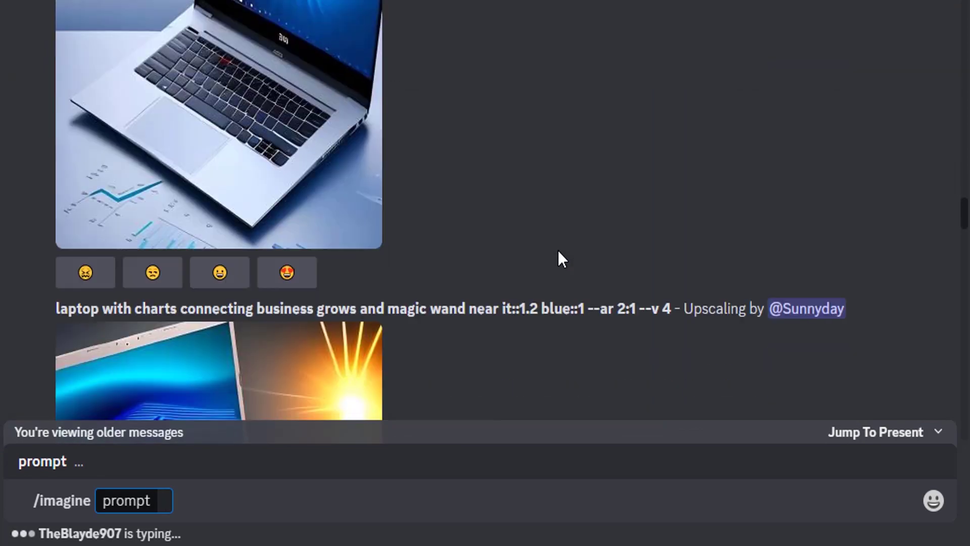
pyautogui.scroll(15, 558, 251)
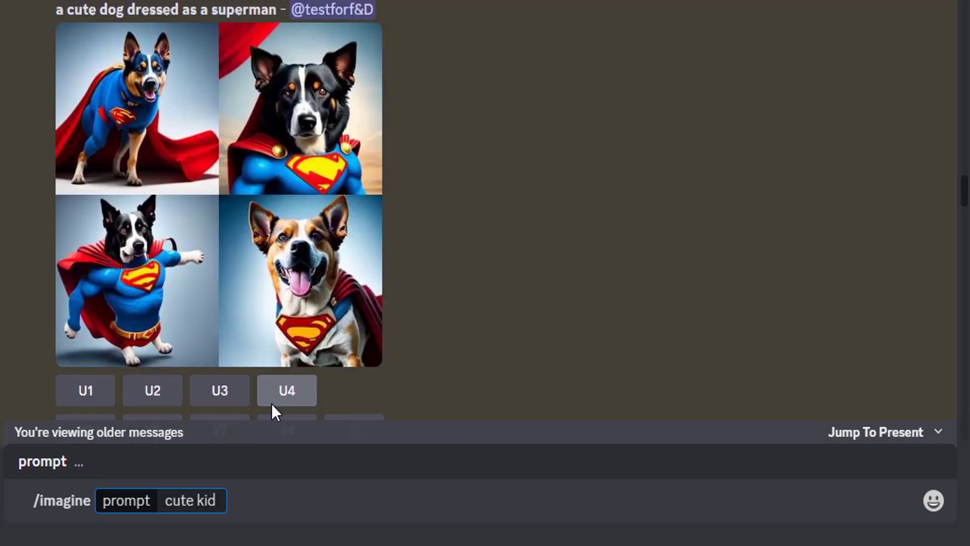
pyautogui.write('in the')
pyautogui.write('forest, ')
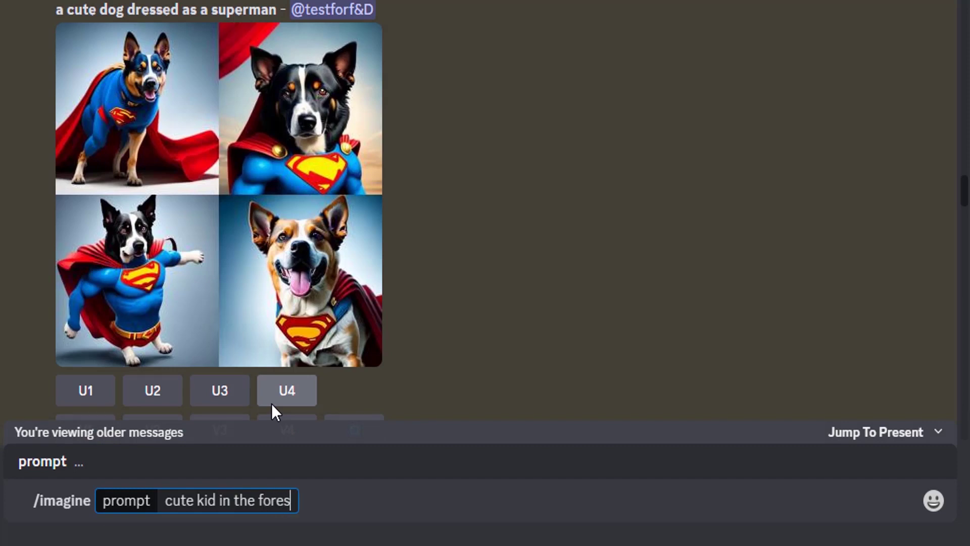
pyautogui.write('cinematic lighting')
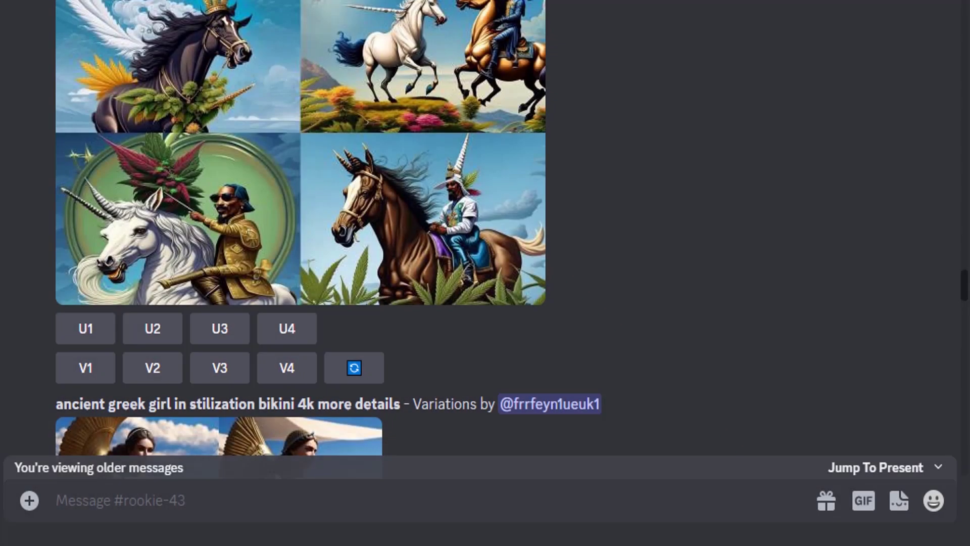
# Jump to the forest-kid grid from mentions and view it full-size in the browser.
pyautogui.hotkey('ctrl', 'i')
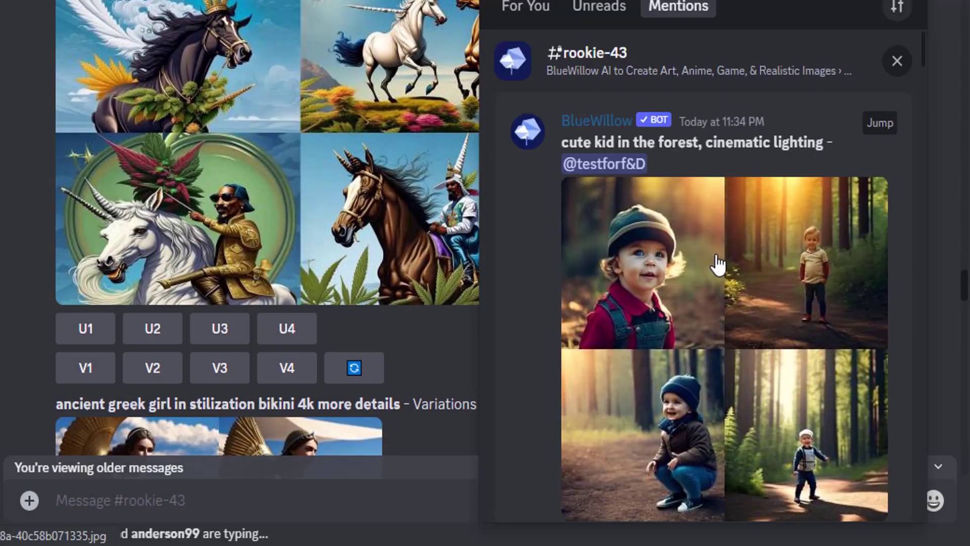
pyautogui.click(879, 124)
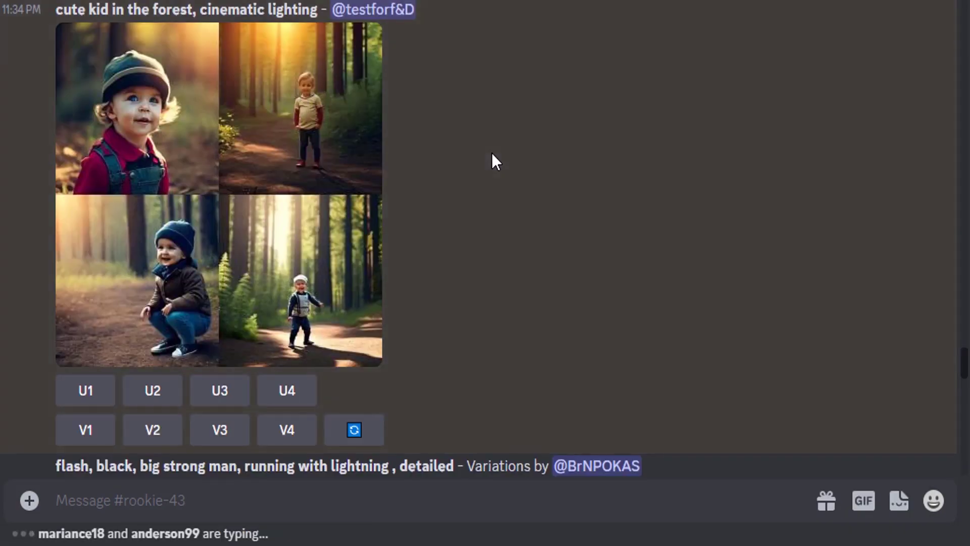
pyautogui.click(268, 182)
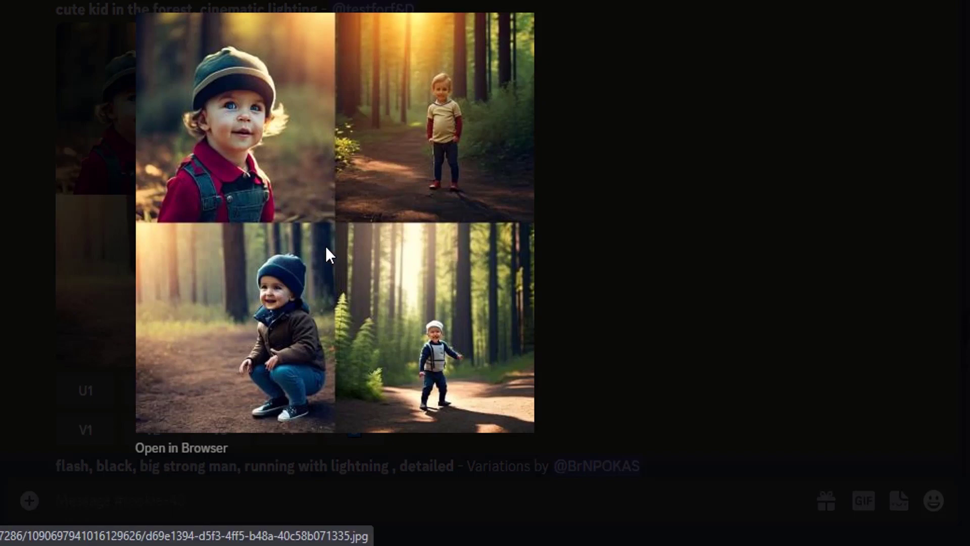
pyautogui.click(177, 448)
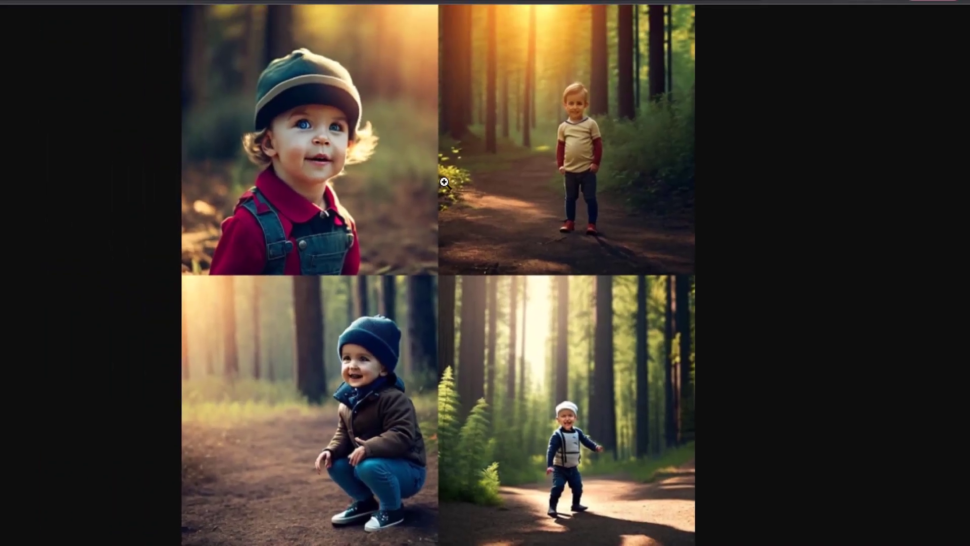
pyautogui.click(547, 261)
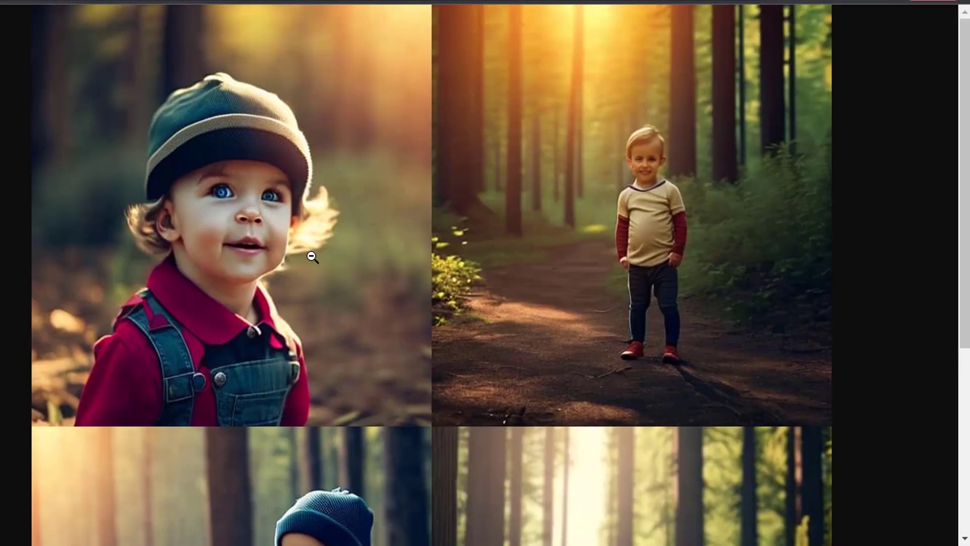
pyautogui.scroll(-5, 309, 254)
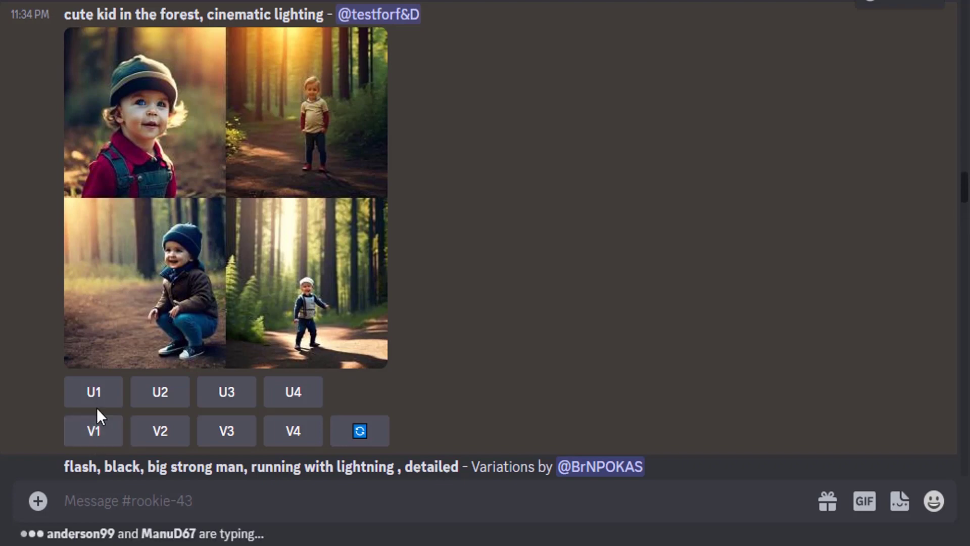
# Request a variation (V1) and an upscale (U1) of the first forest-kid image.
pyautogui.click(108, 439)
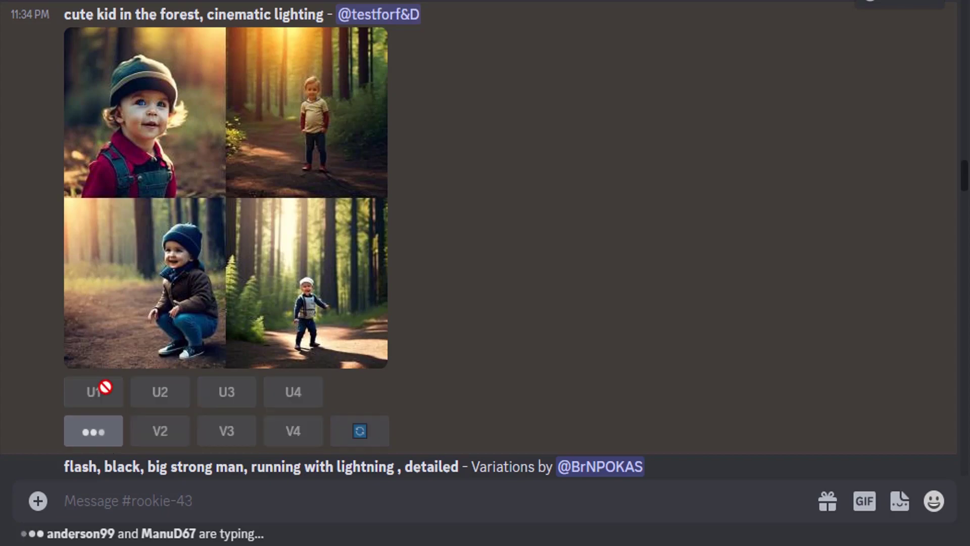
pyautogui.click(101, 397)
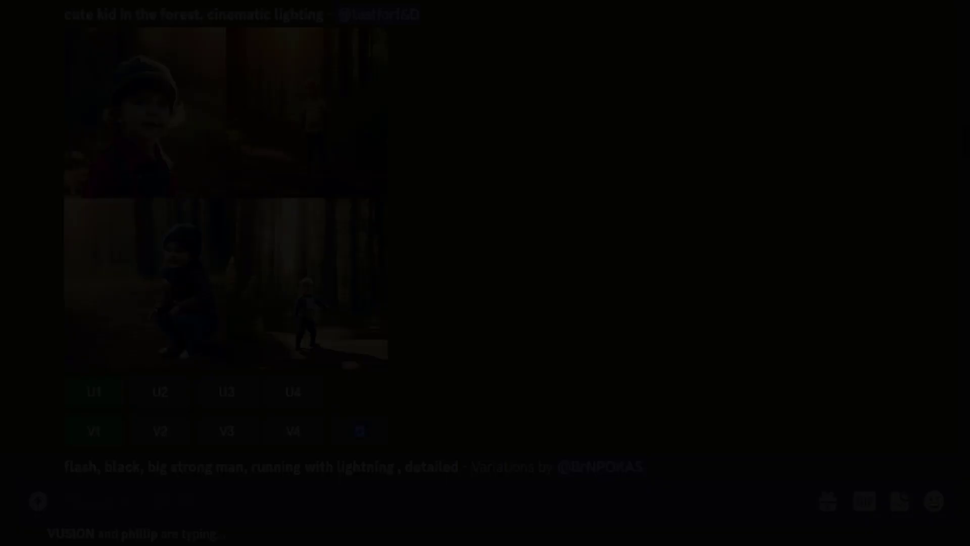
pyautogui.hotkey('ctrl', 'i')
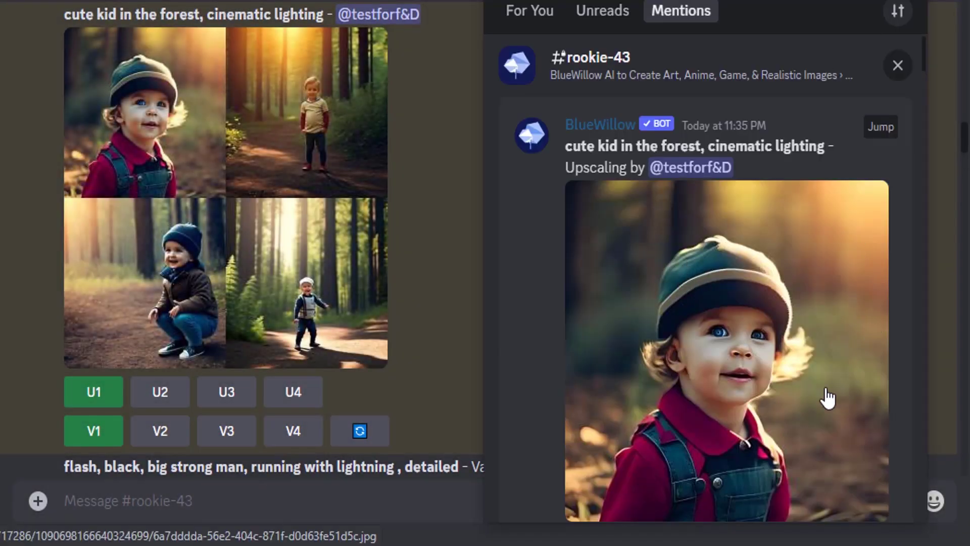
# Save the upscaled cute-kid-in-forest image as a JPEG in the Downloads folder.
pyautogui.click(776, 316)
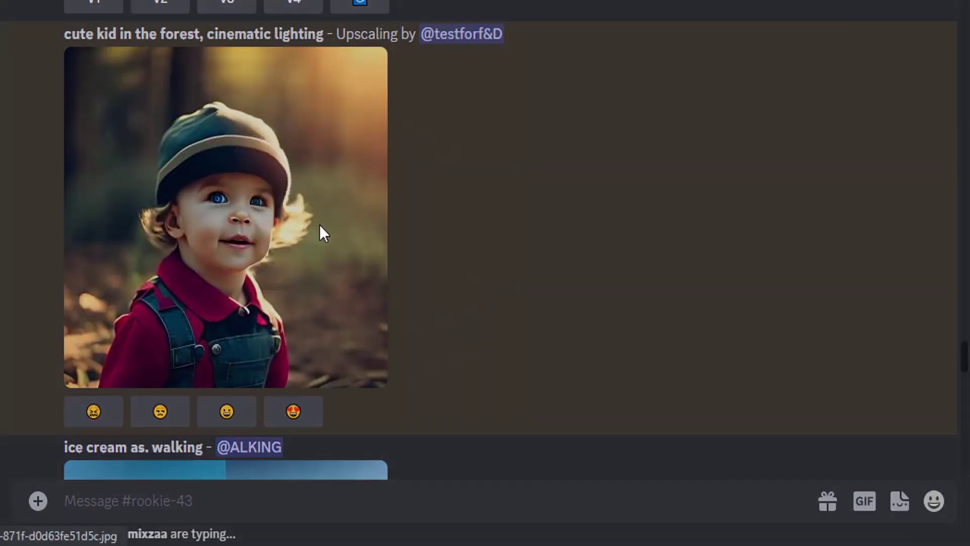
pyautogui.click(320, 224)
pyautogui.rightClick(291, 268)
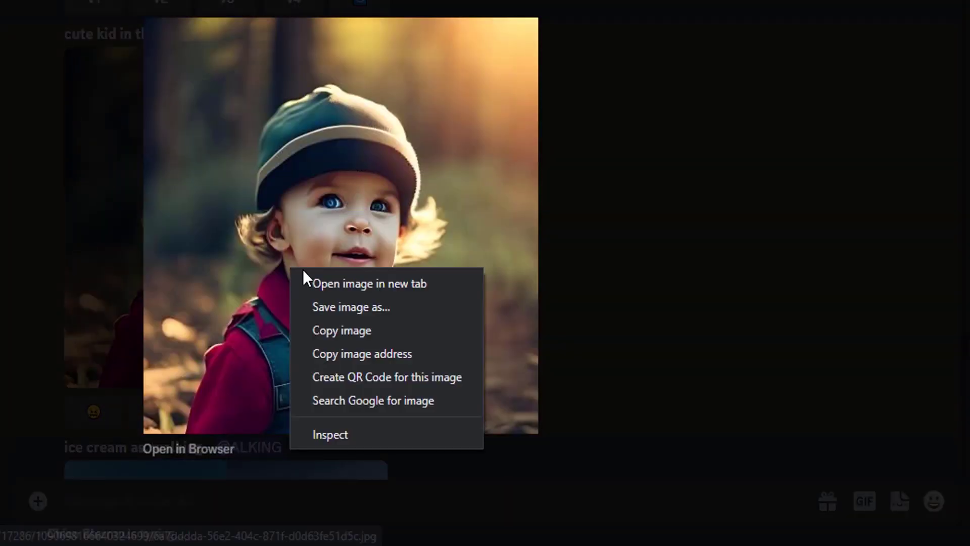
pyautogui.rightClick(358, 127)
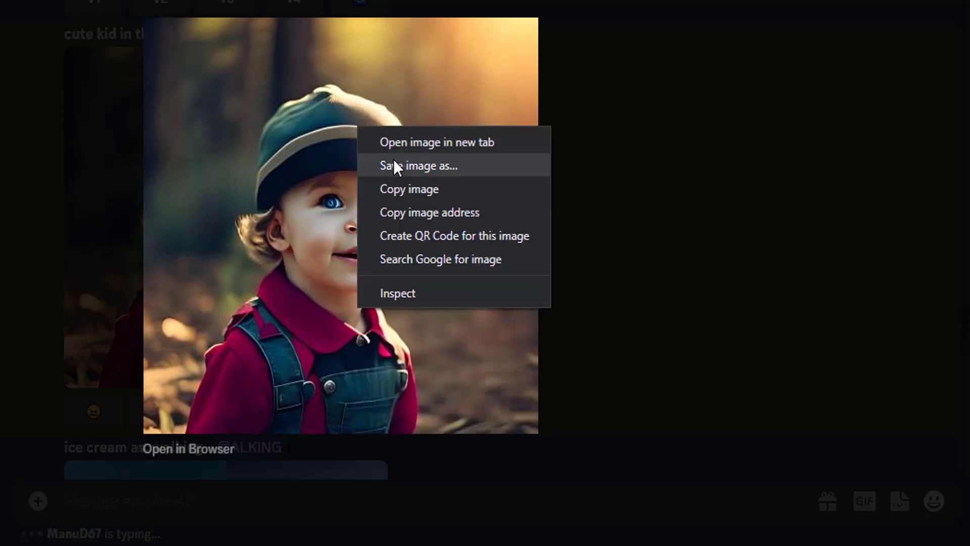
pyautogui.click(394, 160)
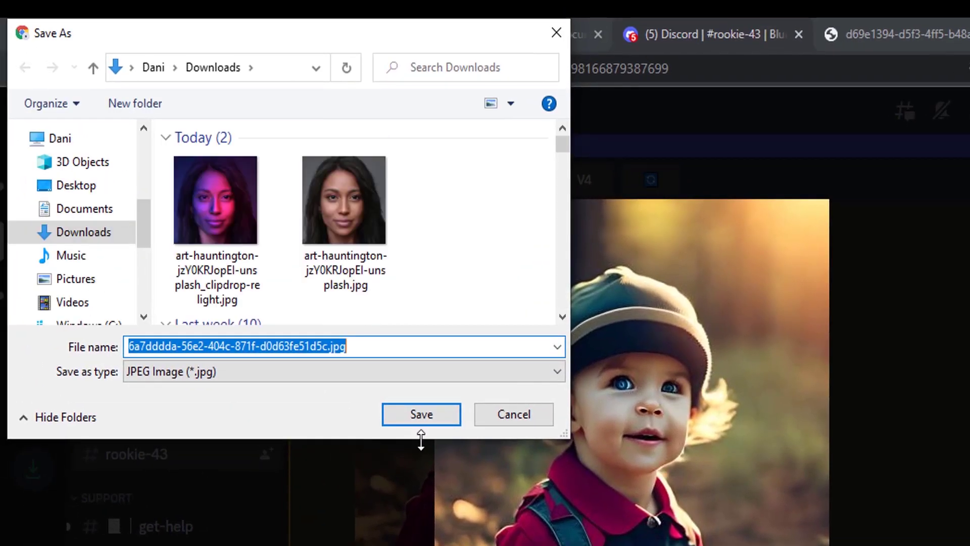
pyautogui.click(435, 415)
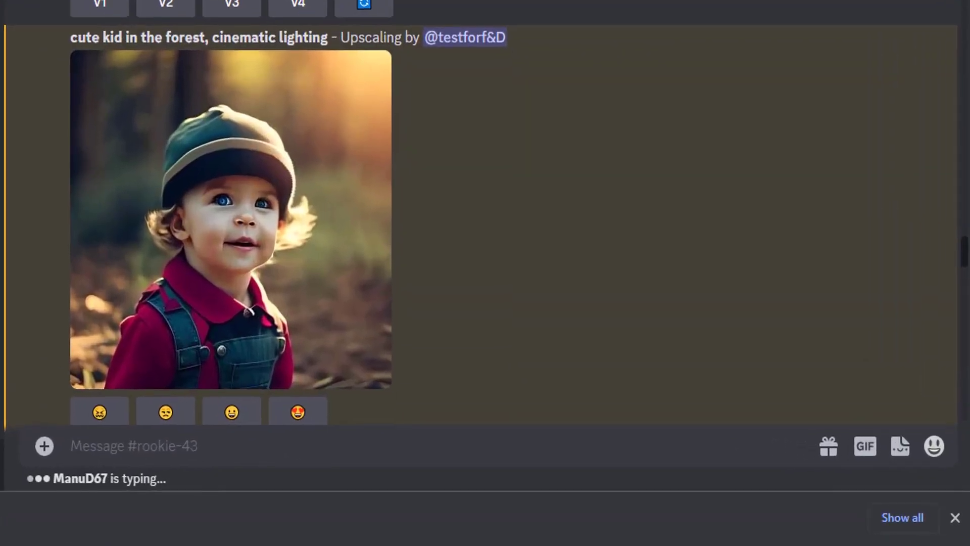
# Open the forest-kid variations grid from mentions and re-roll the prompt.
pyautogui.hotkey('ctrl', 'i')
pyautogui.scroll(-3, 784, 278)
pyautogui.scroll(3, 808, 289)
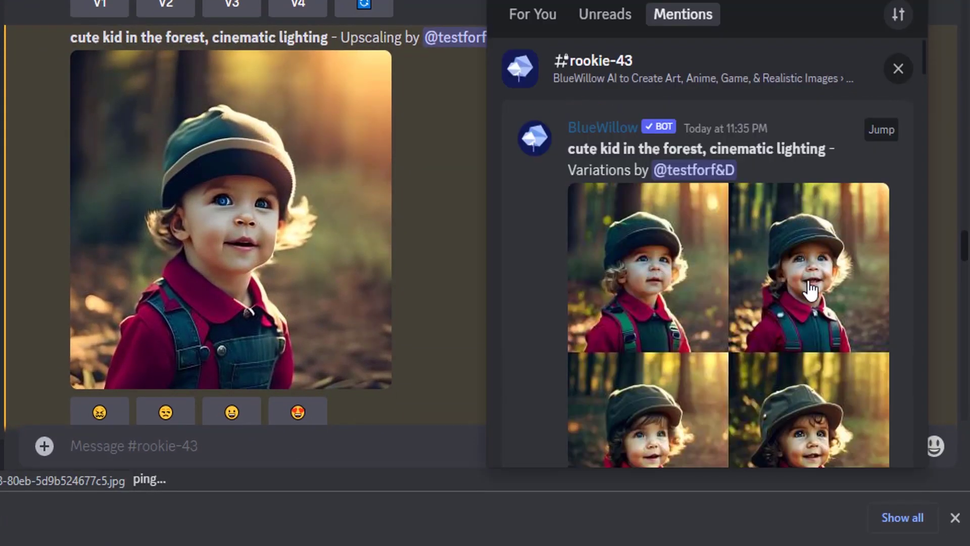
pyautogui.click(805, 287)
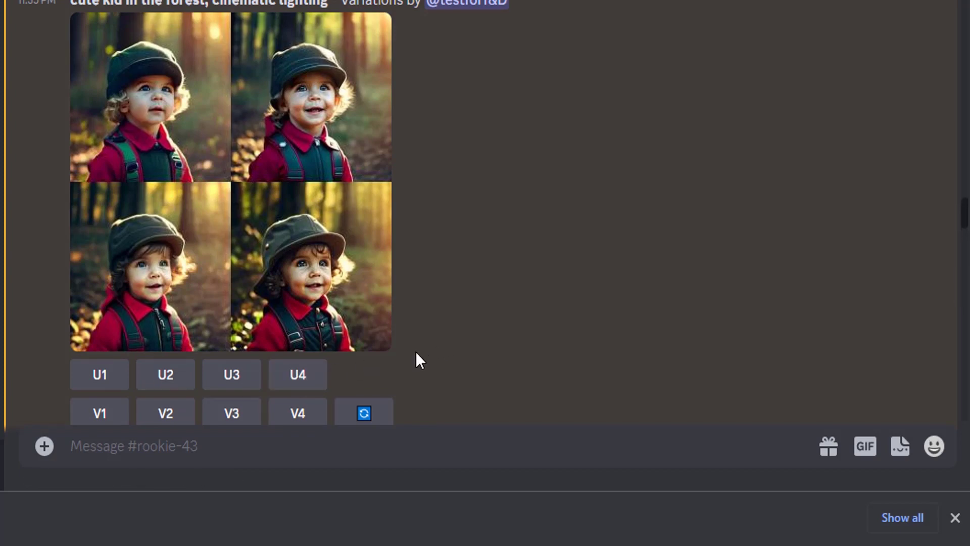
pyautogui.click(365, 414)
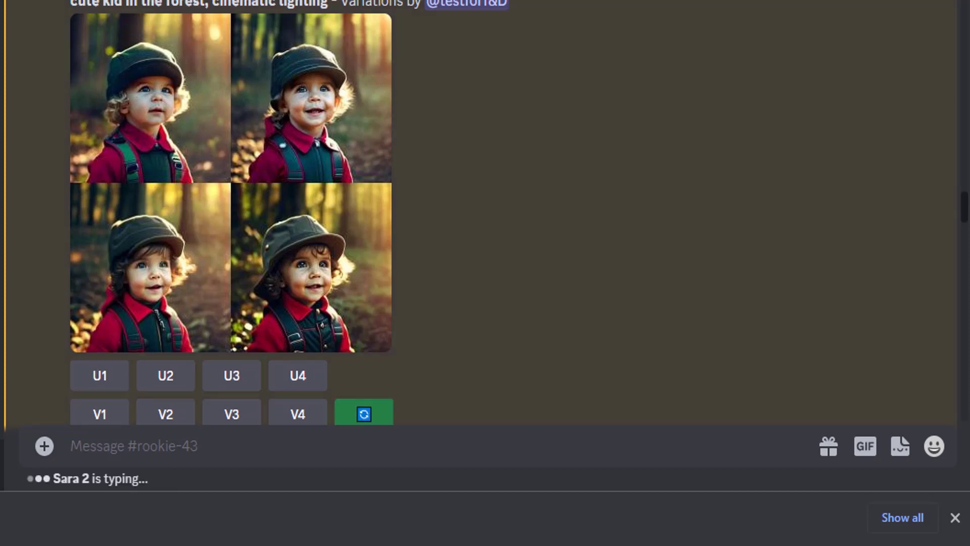
# Jump to the new re-rolled forest-kid grid in rookie-43.
pyautogui.hotkey('ctrl', 'i')
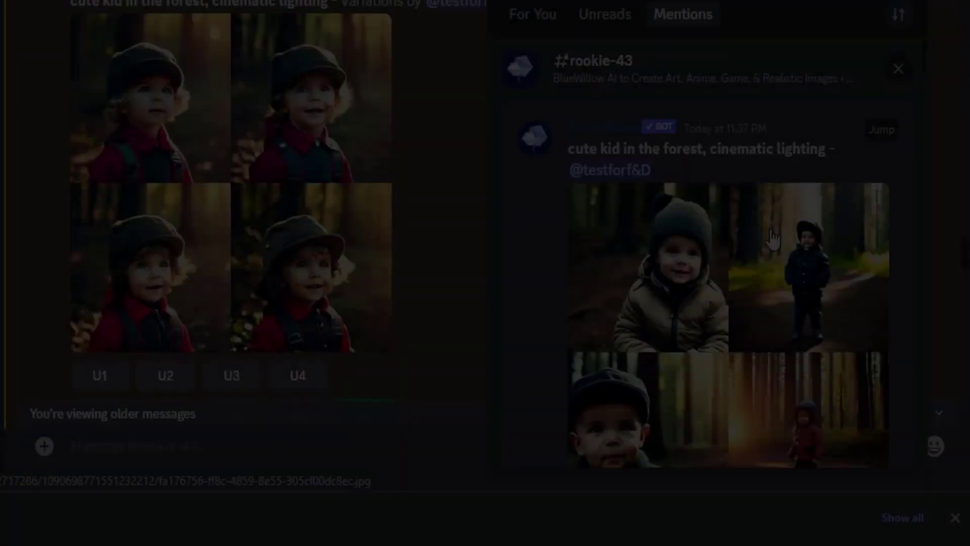
pyautogui.scroll(1, 831, 199)
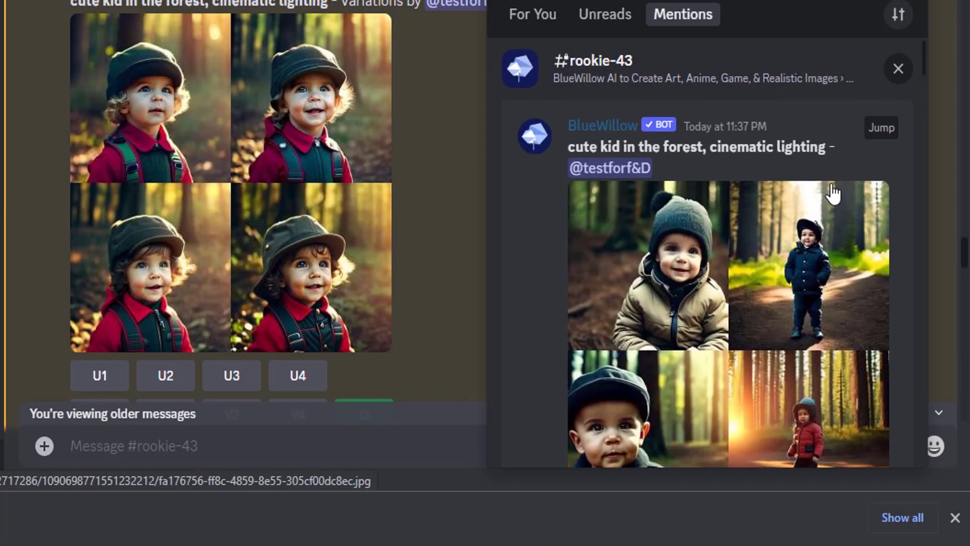
pyautogui.click(881, 115)
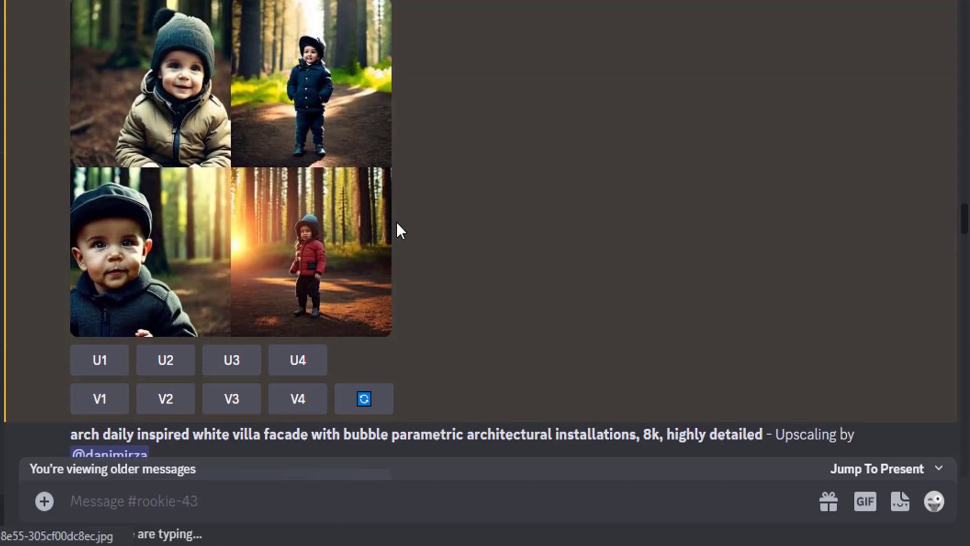
pyautogui.click(45, 502)
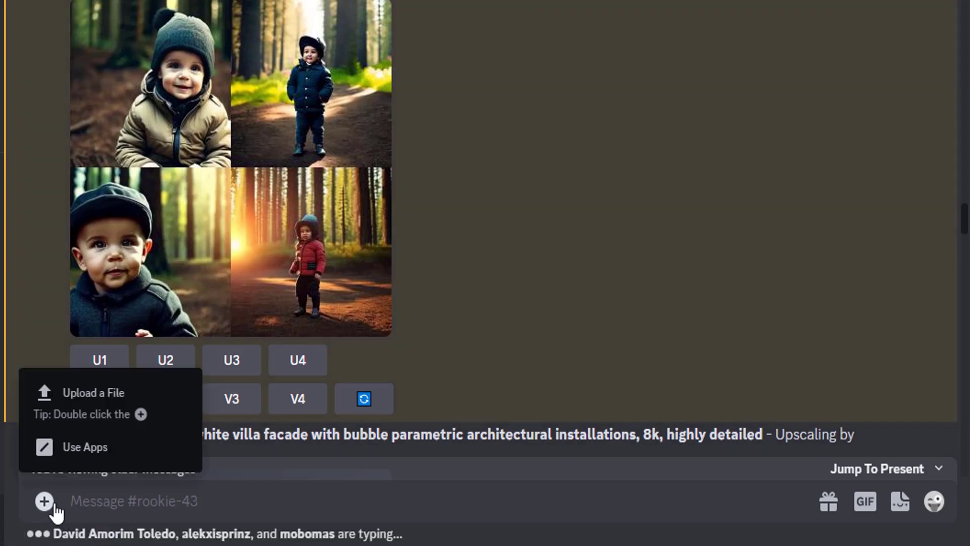
# Create a new server from scratch, for me and my friends, named 'Image'.
pyautogui.click(45, 502)
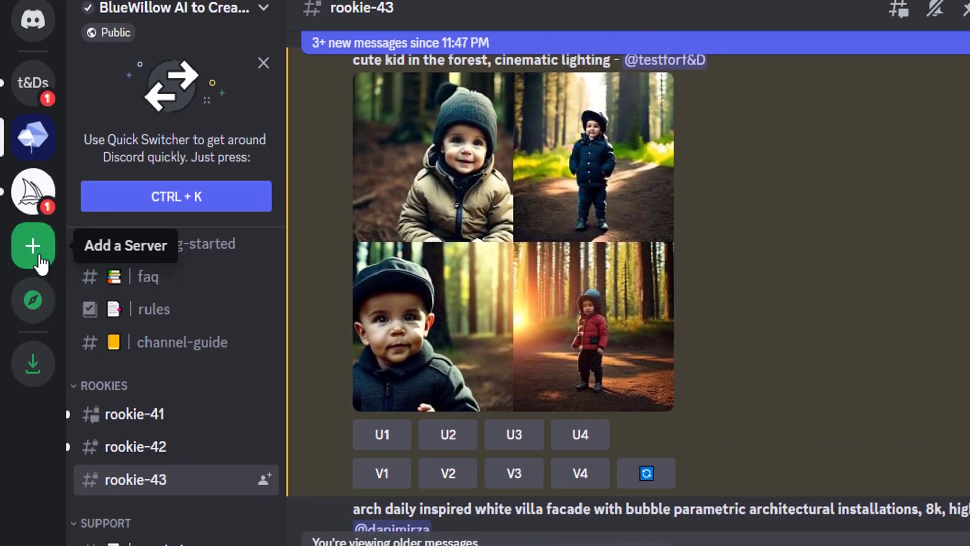
pyautogui.click(40, 260)
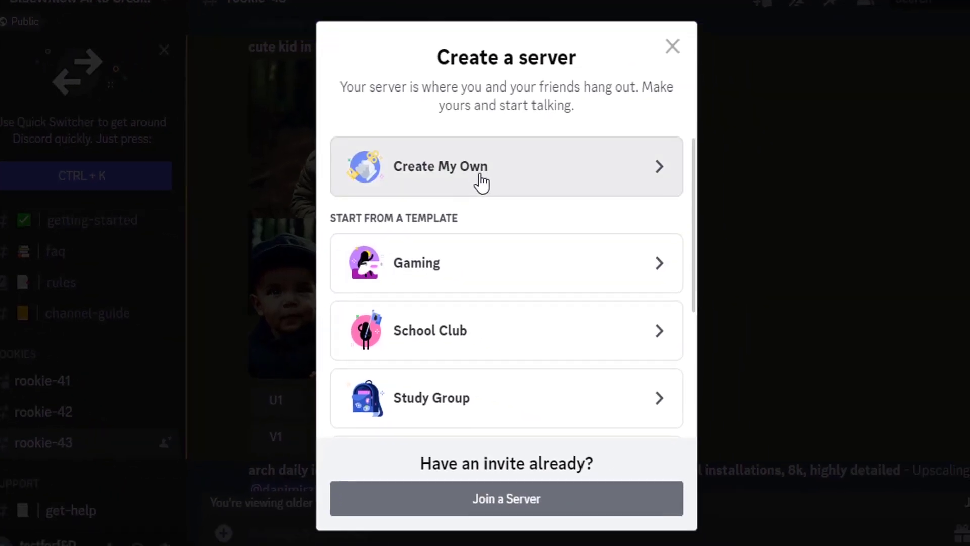
pyautogui.click(481, 182)
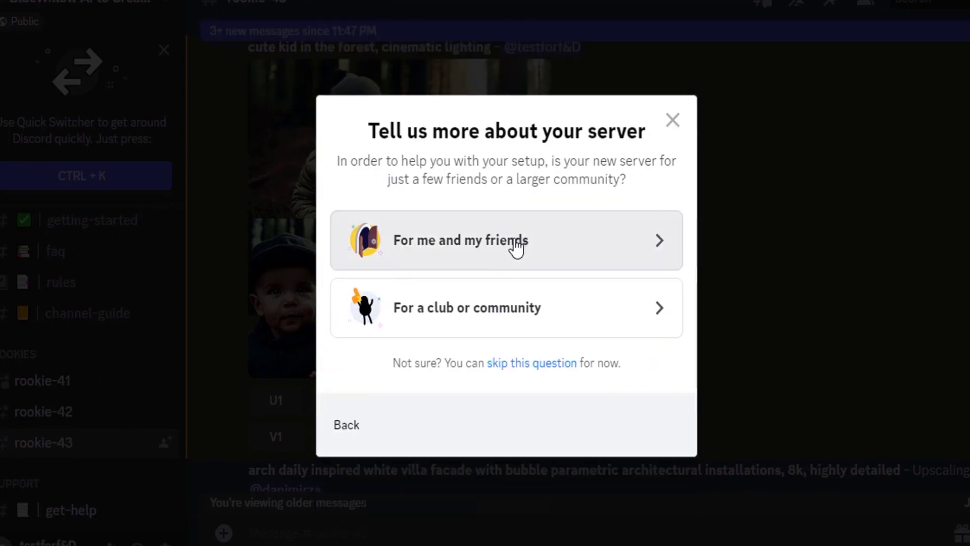
pyautogui.click(520, 250)
pyautogui.hotkey('ctrl', 'a')
pyautogui.press('BackSpace')
pyautogui.write('Image')
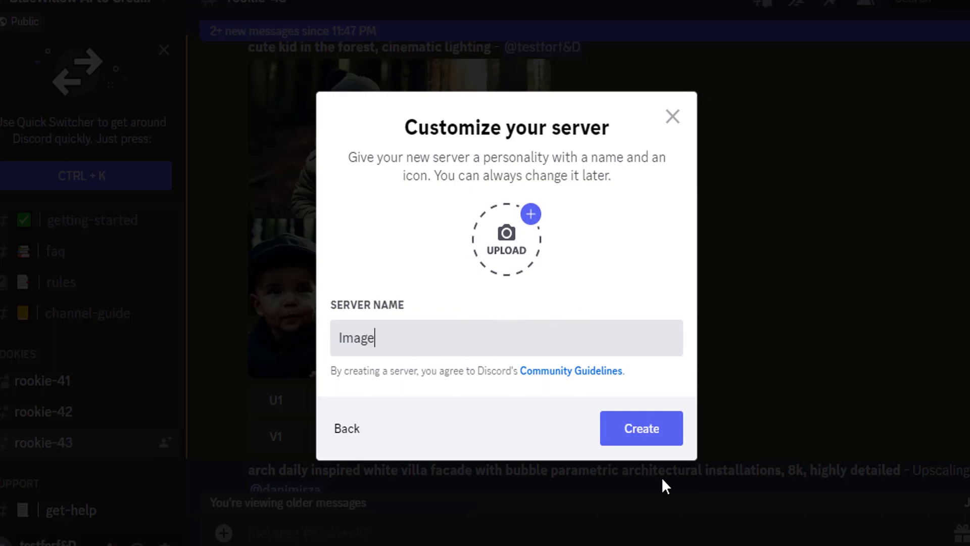
pyautogui.click(656, 441)
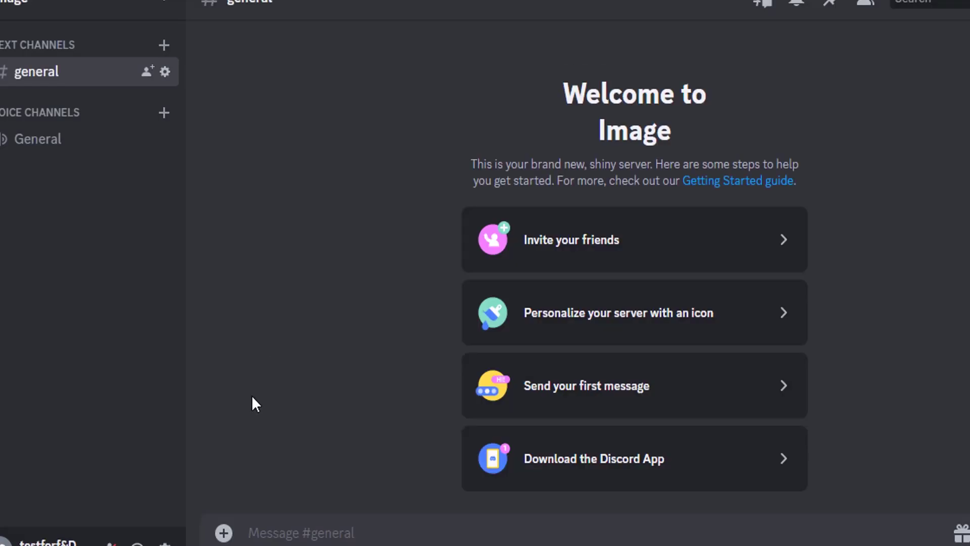
# Upload and post IMG_0228.JPG in the Image server's general channel.
pyautogui.click(224, 533)
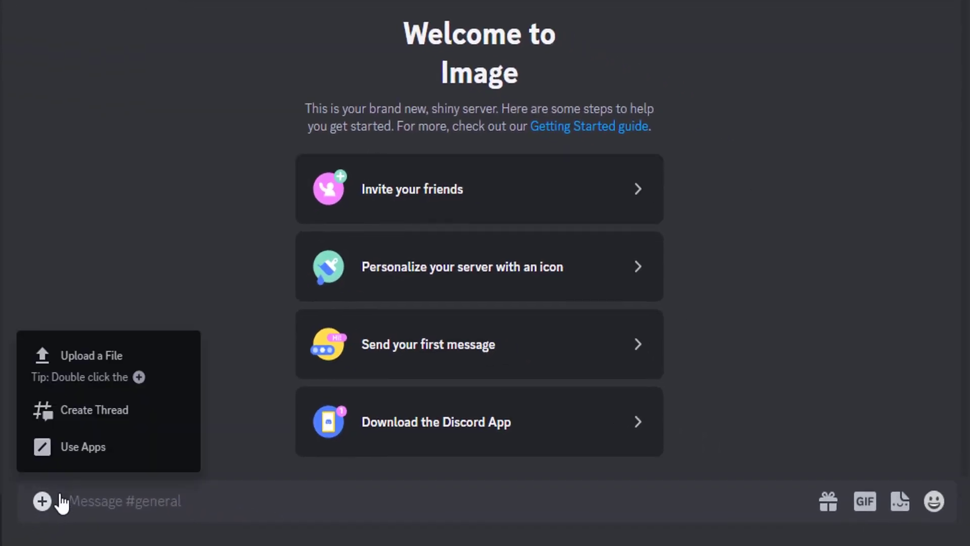
pyautogui.click(94, 373)
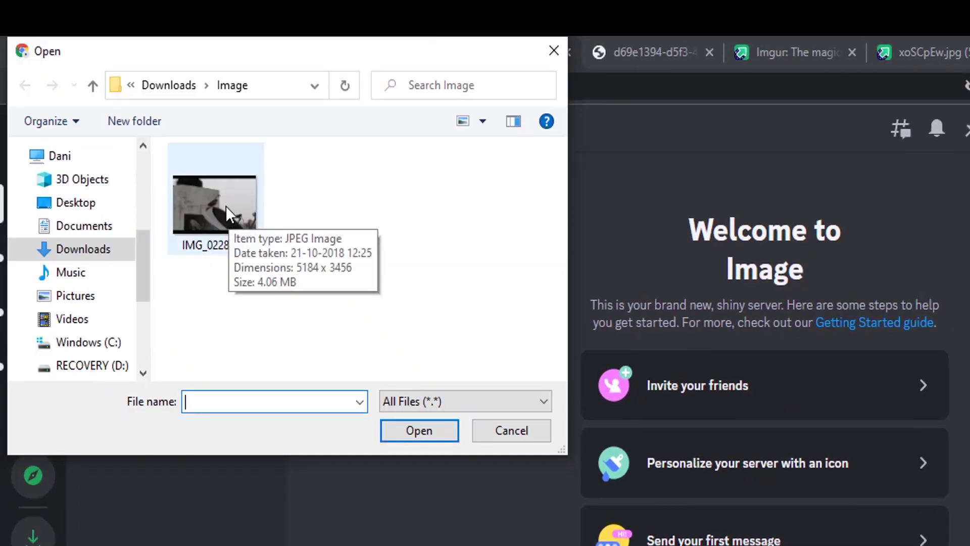
pyautogui.doubleClick(225, 206)
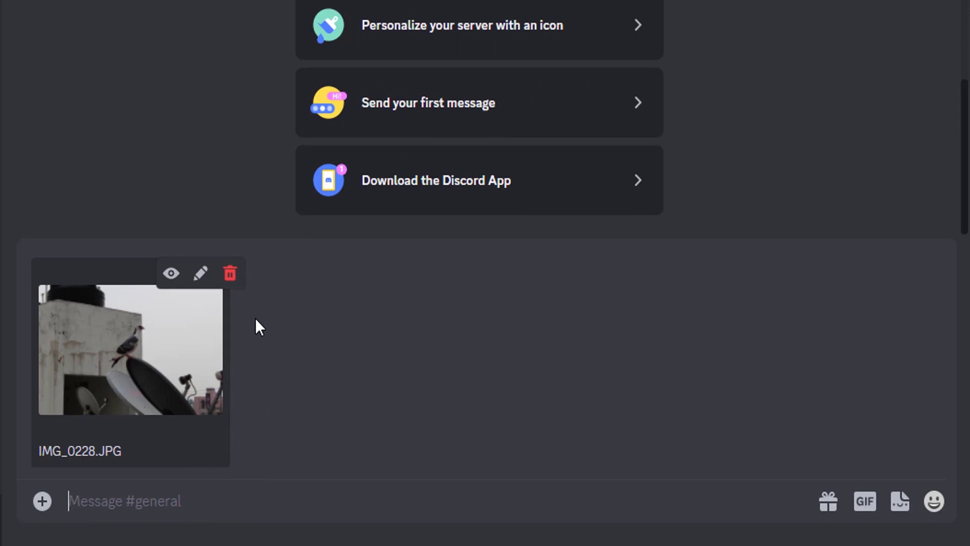
pyautogui.press('Return')
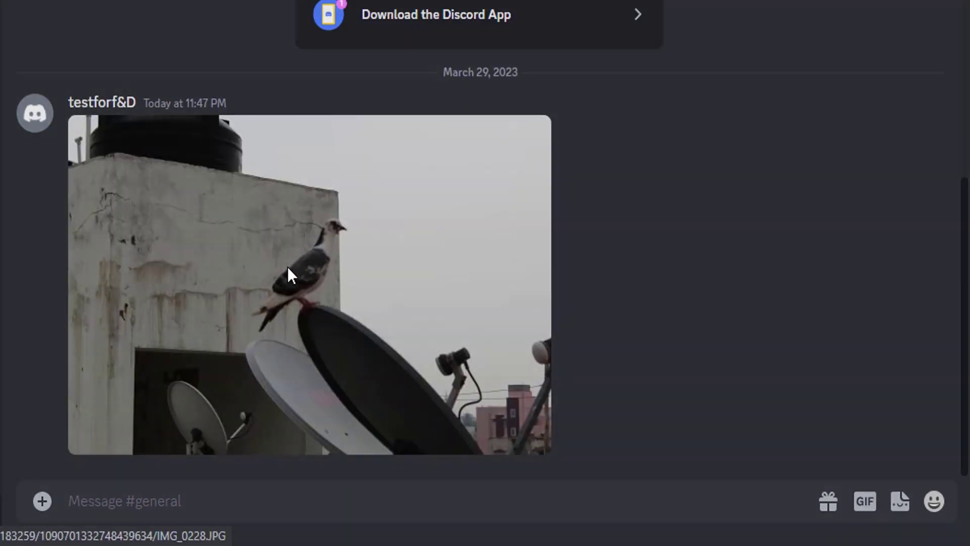
# Copy the pigeon photo's image address and return to rookie-43.
pyautogui.click(287, 267)
pyautogui.rightClick(336, 199)
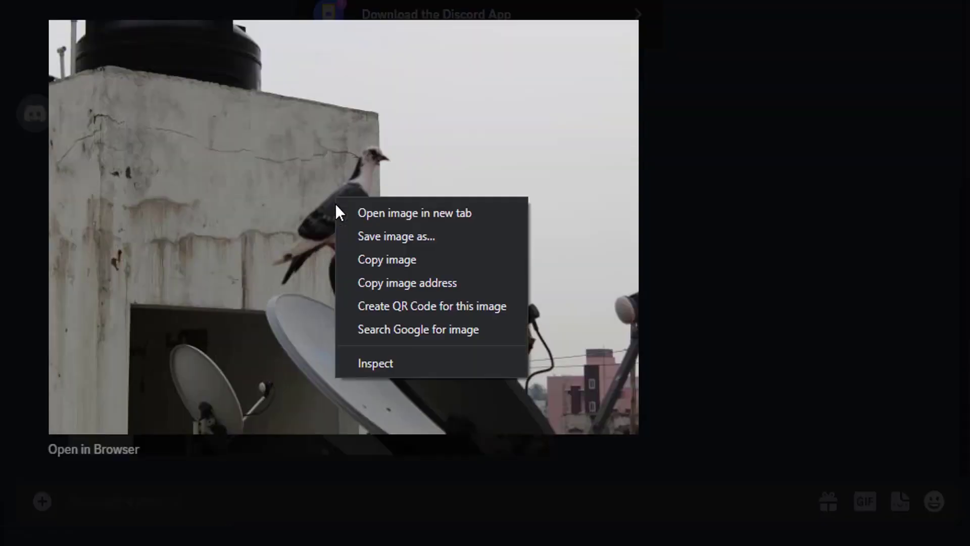
pyautogui.click(393, 284)
pyautogui.click(821, 268)
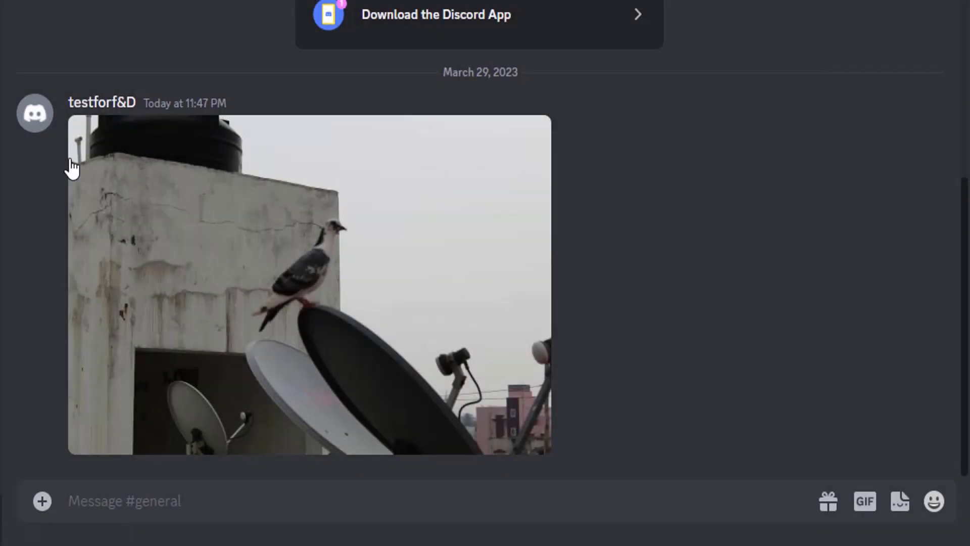
pyautogui.hotkey('alt', 'Left')
# Send /imagine with the pigeon photo link, minus its size tail, plus 'big bird sitting on a small mountain'.
pyautogui.write('/im')
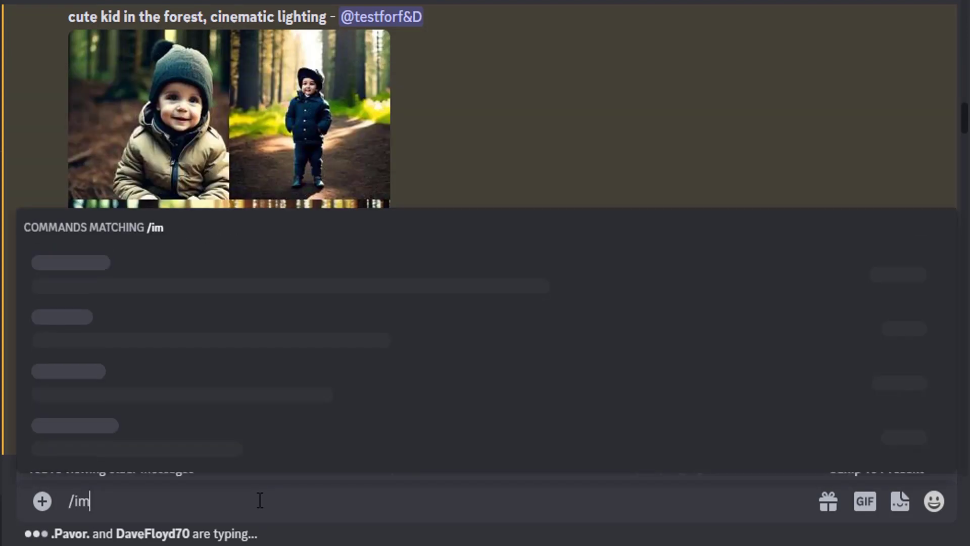
pyautogui.press('Tab')
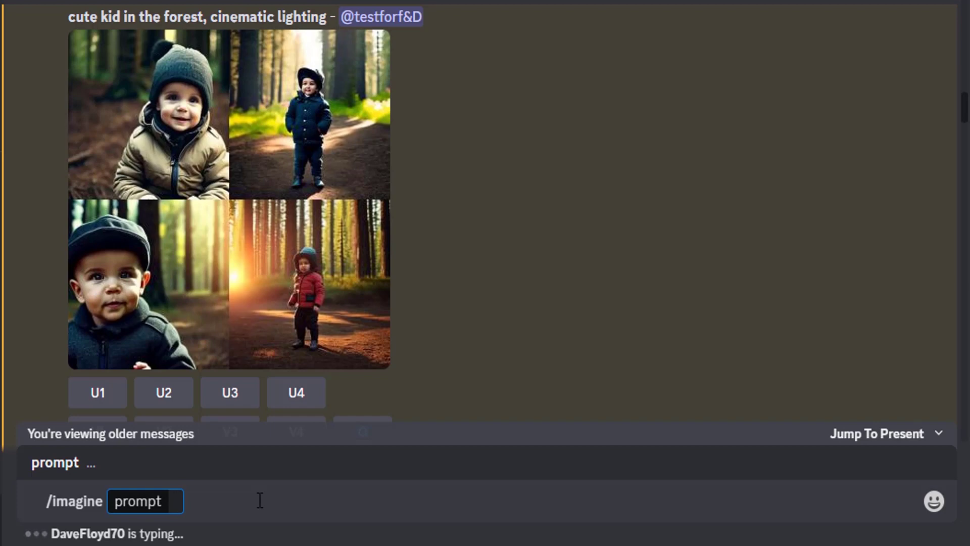
pyautogui.hotkey('ctrl', 'v')
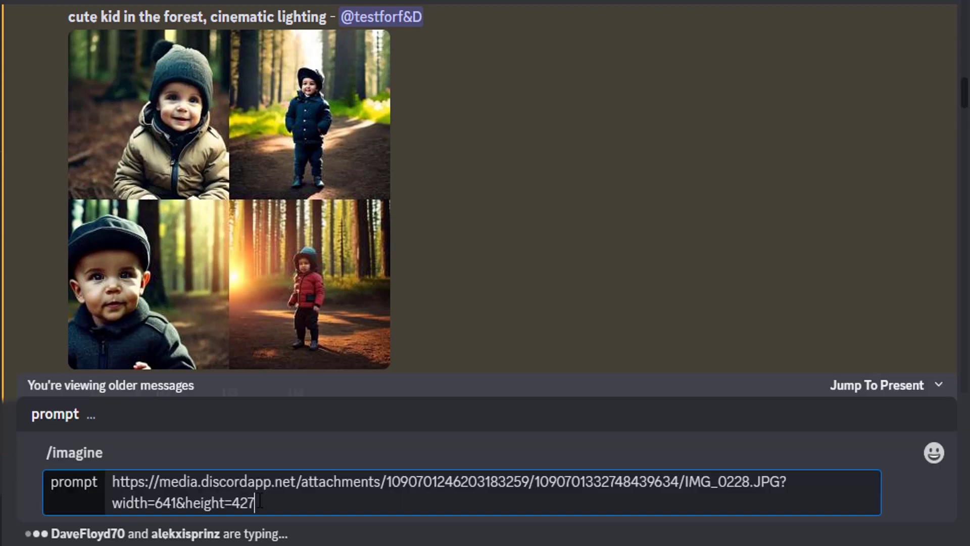
pyautogui.moveTo(271, 504); pyautogui.dragTo(787, 482)
pyautogui.press('BackSpace')
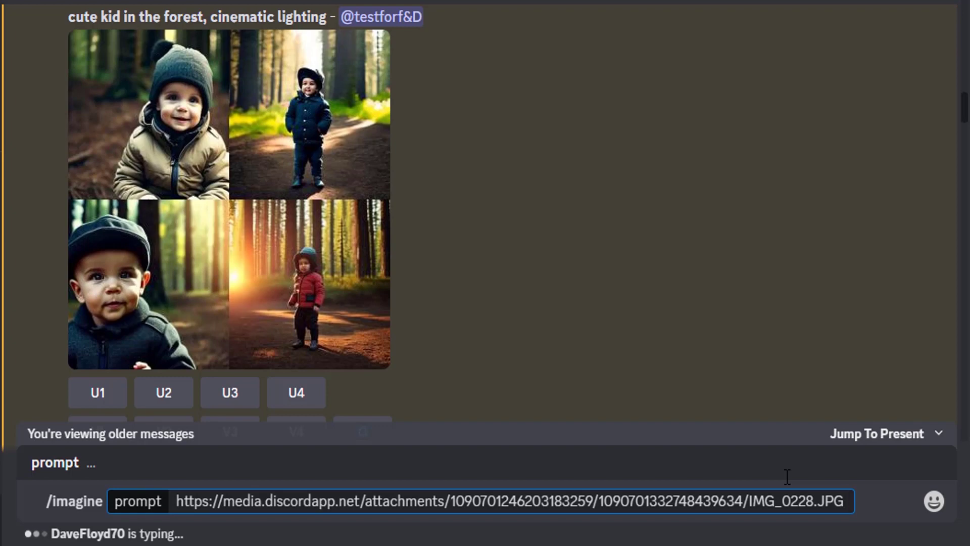
pyautogui.write('big bird sitting on a sma')
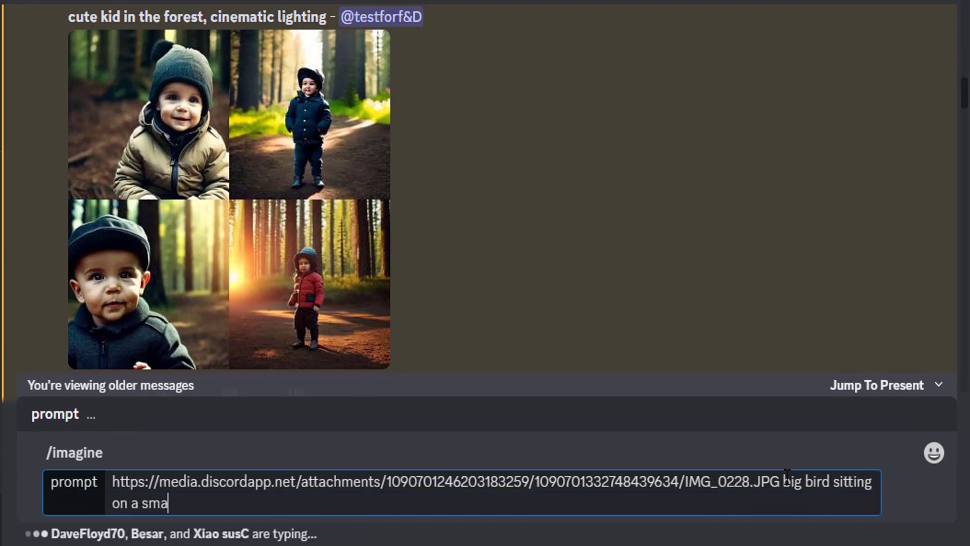
pyautogui.press('Return')
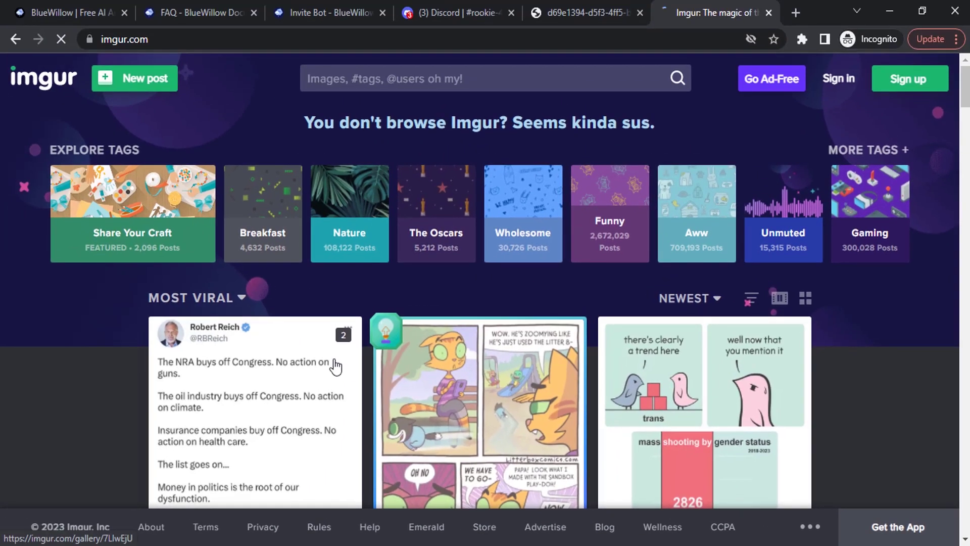
# Upload the clock photo as a new Imgur post and open the image in its own tab.
pyautogui.click(145, 87)
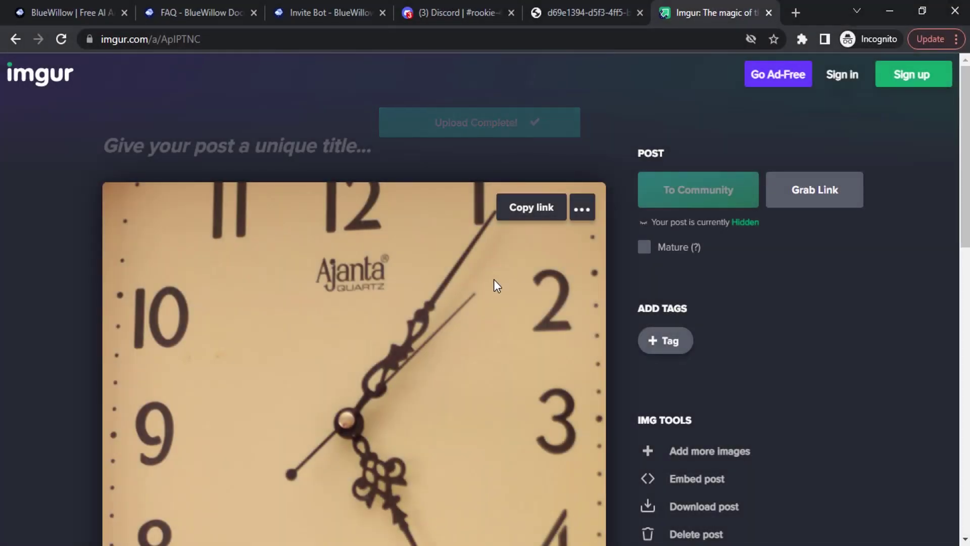
pyautogui.rightClick(365, 300)
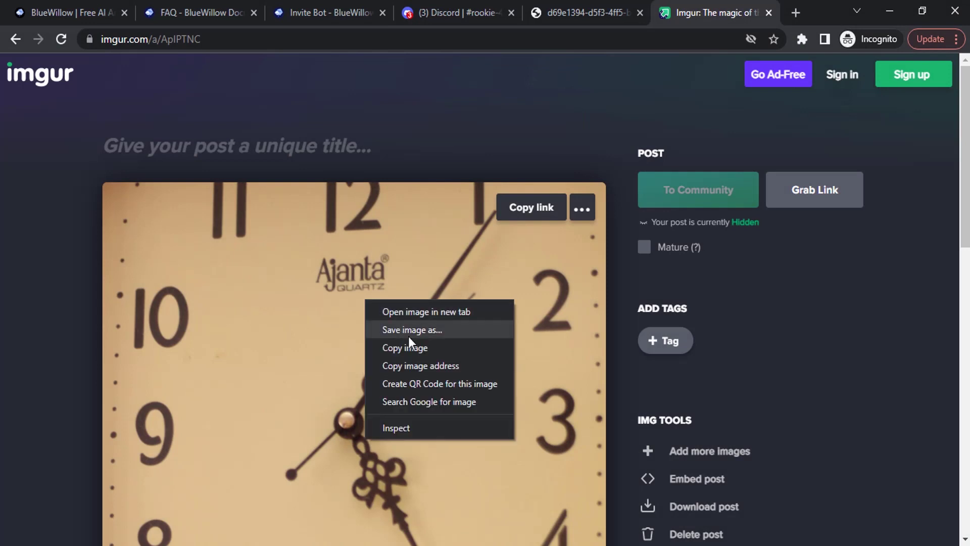
pyautogui.click(429, 312)
pyautogui.click(714, 10)
# Copy the clock image's direct .jpg address and return to the Discord channel.
pyautogui.click(223, 39)
pyautogui.rightClick(225, 36)
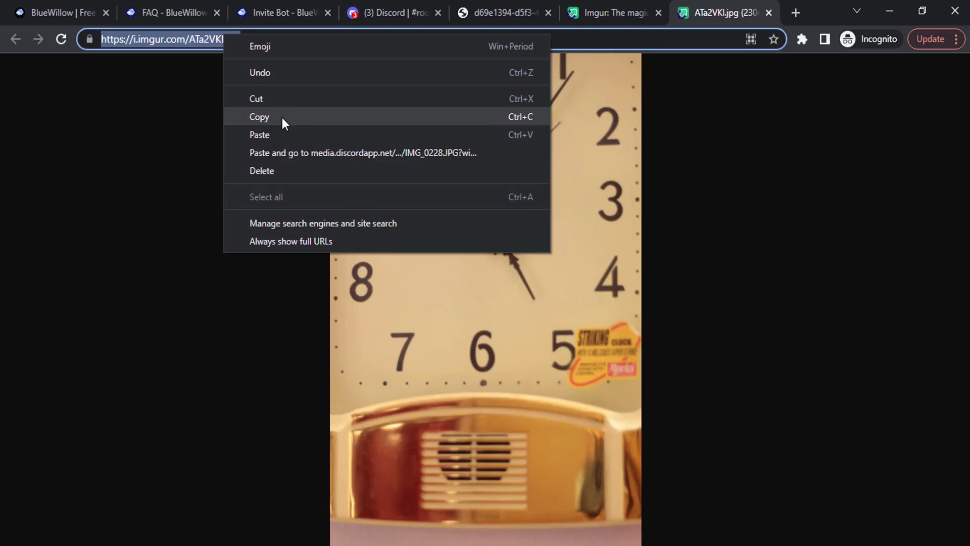
pyautogui.click(282, 117)
pyautogui.click(389, 7)
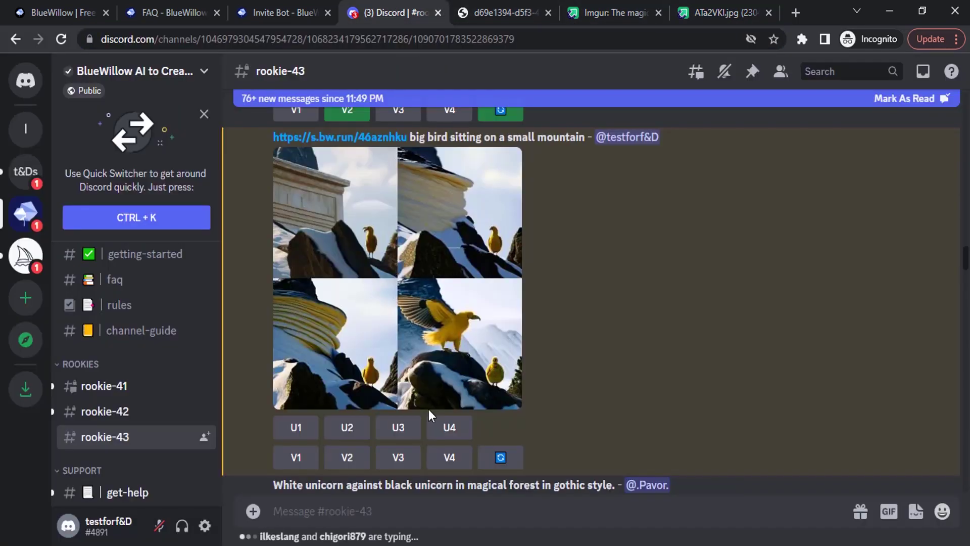
# Start an /imagine prompt with the i.imgur.com/ATa2VKl.jpg clock link followed by 'time machine from 1'.
pyautogui.write('/im')
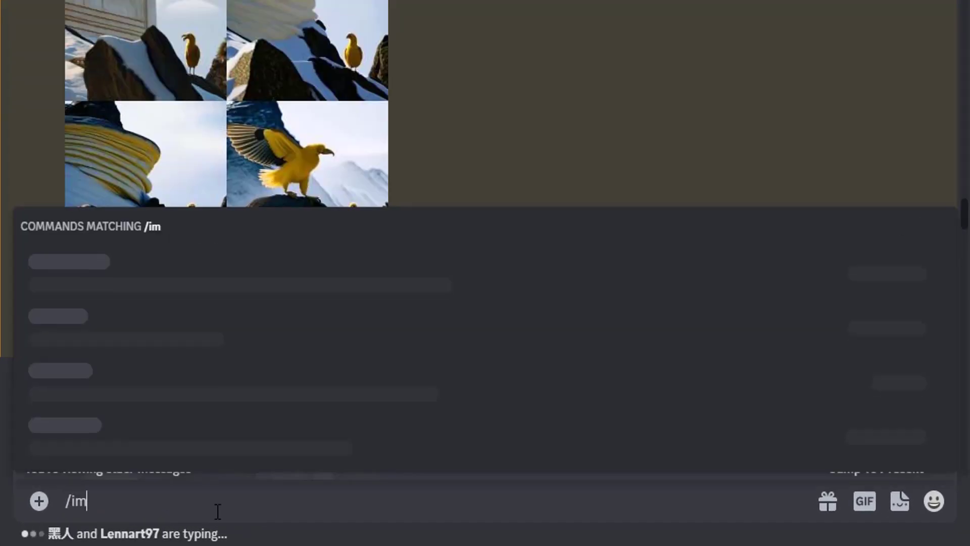
pyautogui.press('Tab')
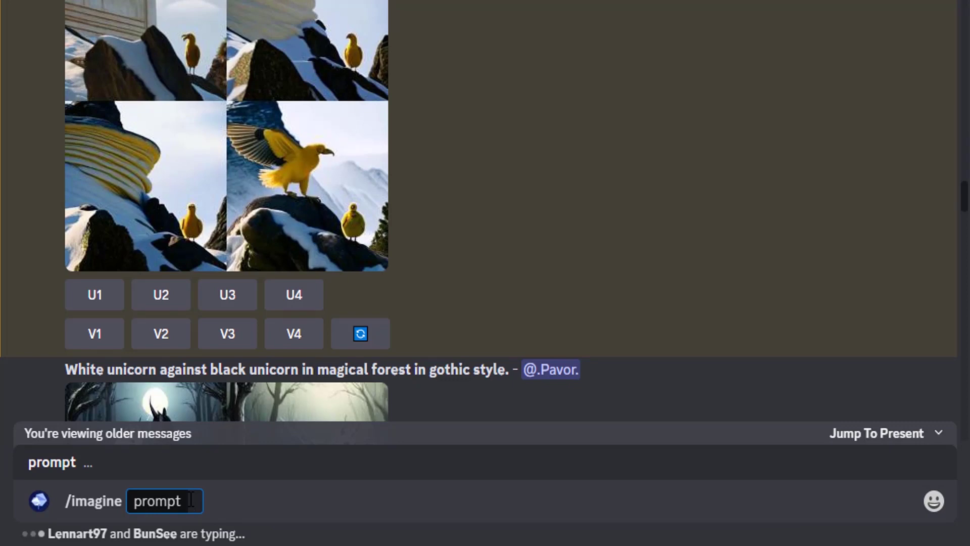
pyautogui.hotkey('ctrl', 'v')
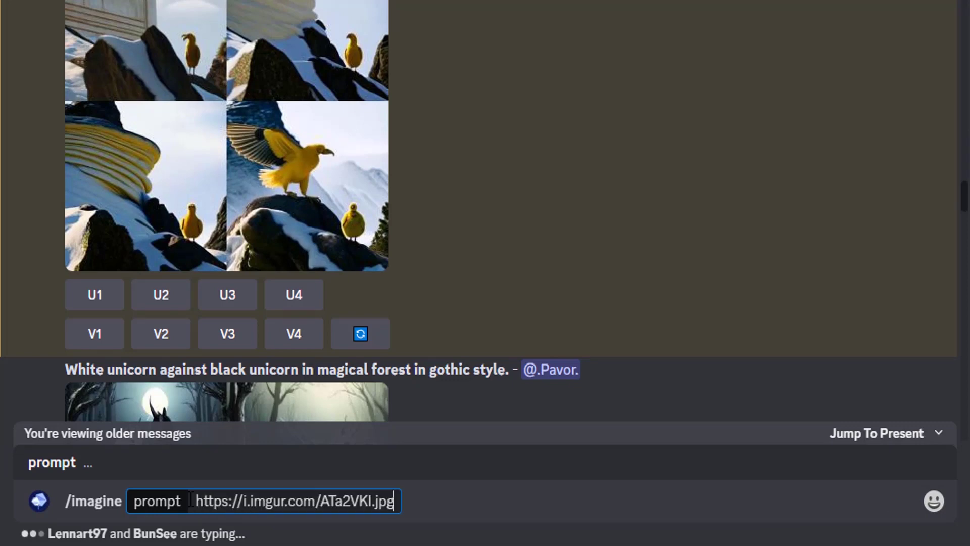
pyautogui.write('time machine from 1')
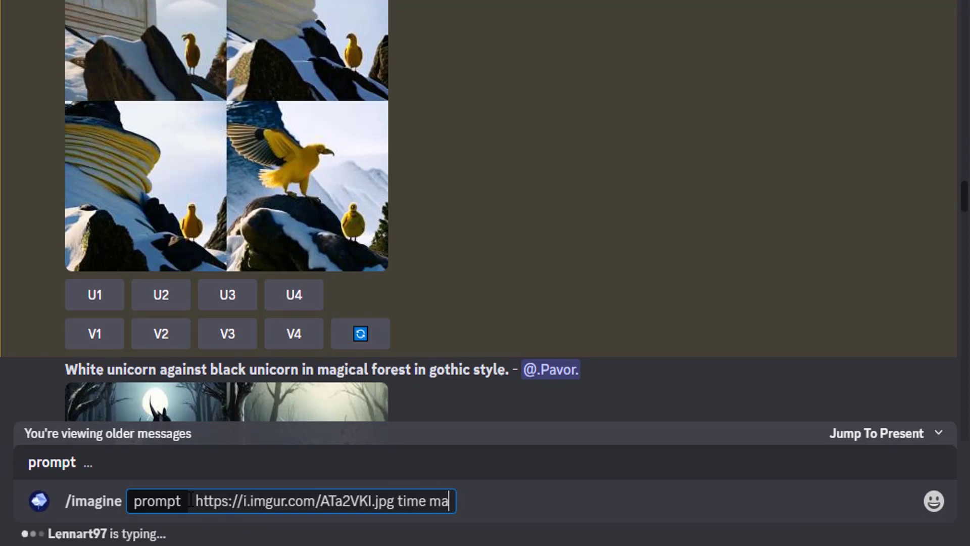